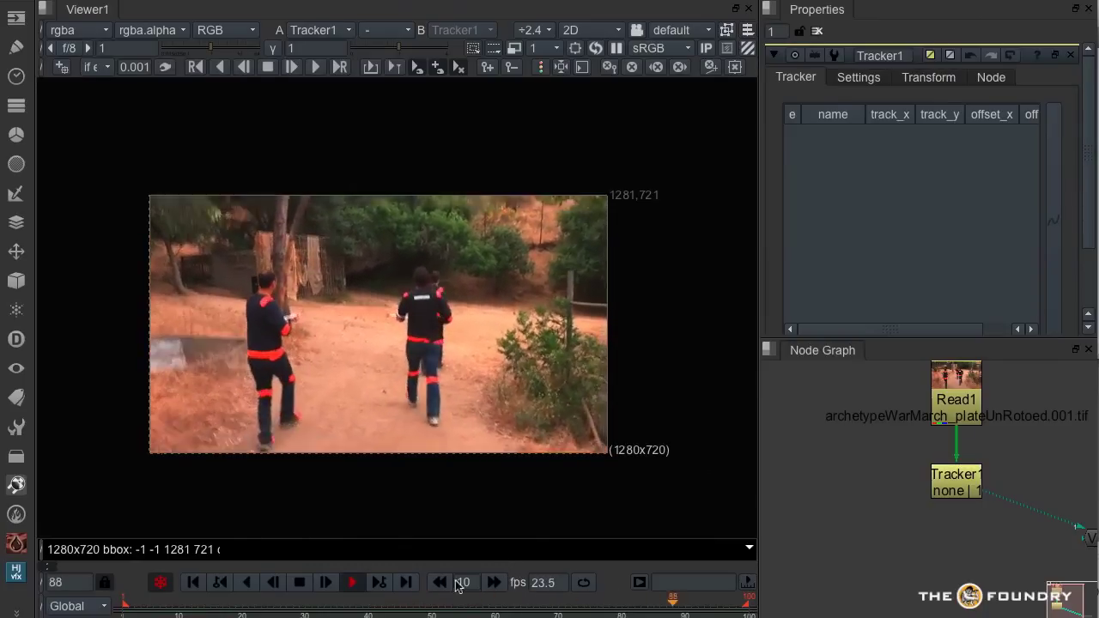
# - Stop the archetypeWarMarch plate playback and return it to frame 1
pyautogui.click(297, 583)
pyautogui.click(123, 607)
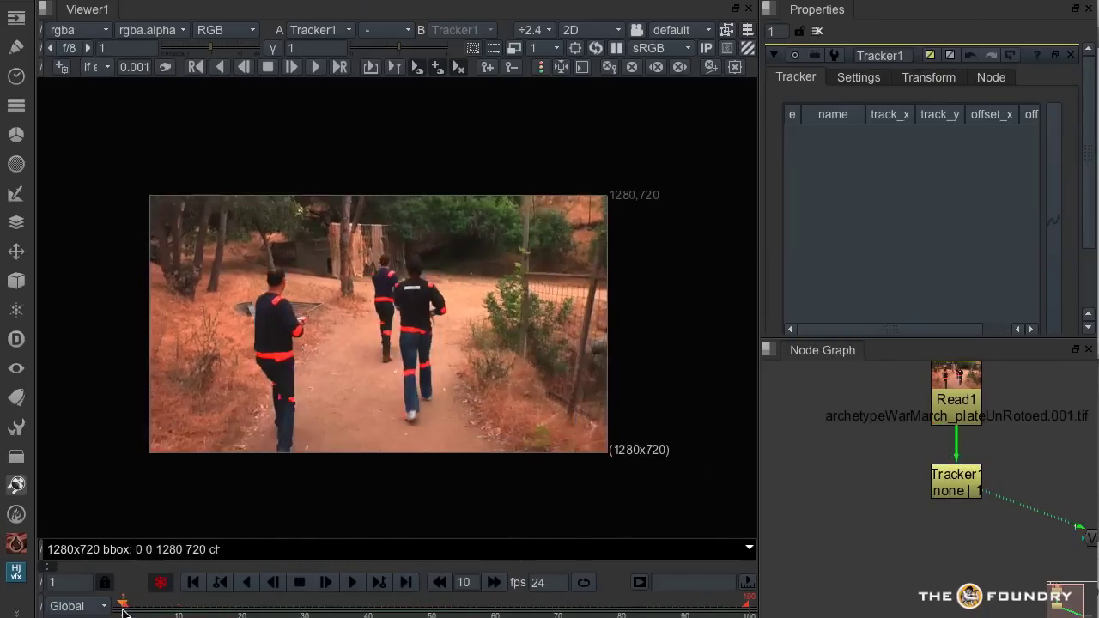
# - On Tracker1, add track 1 on the left man's shoulder marker and track it forward to frame 100
pyautogui.click(946, 477)
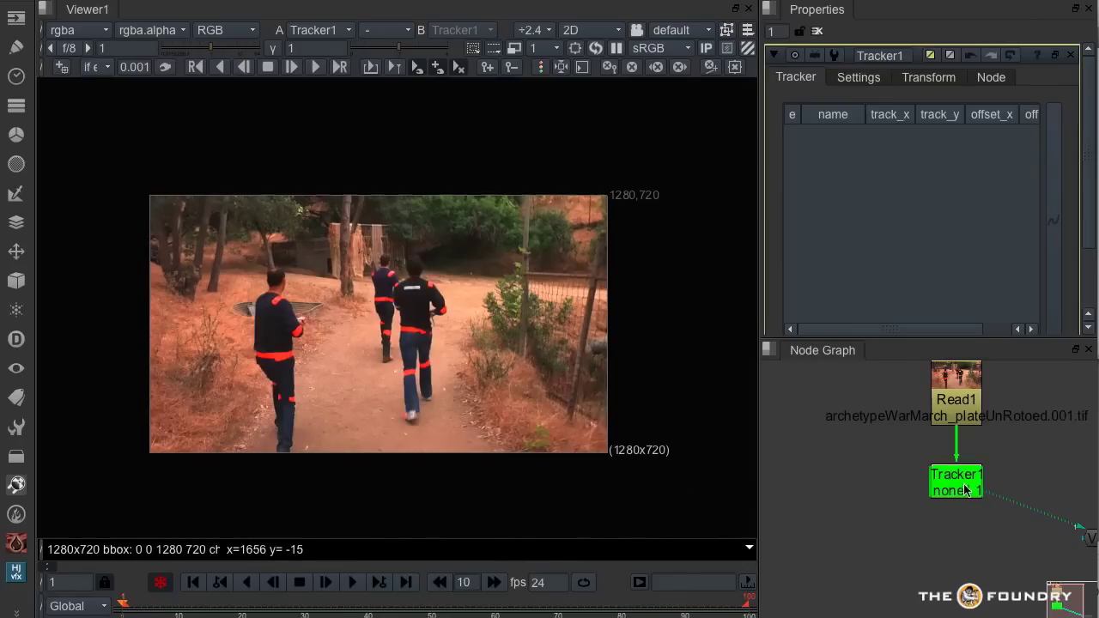
pyautogui.scroll(2, 298, 275)
pyautogui.scroll(2, 298, 275)
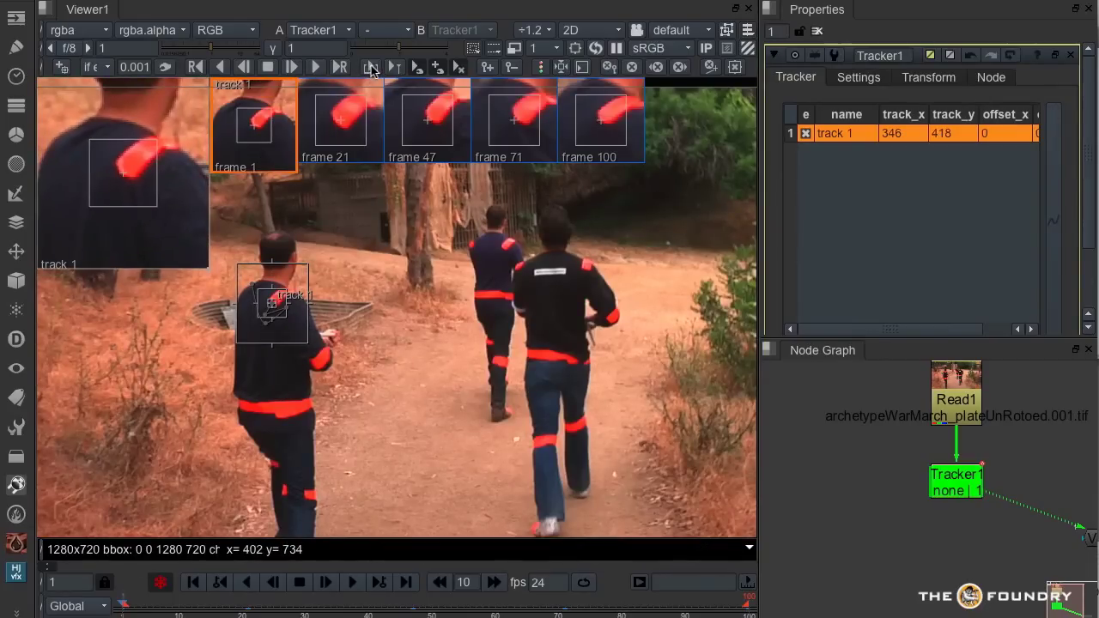
pyautogui.click(371, 68)
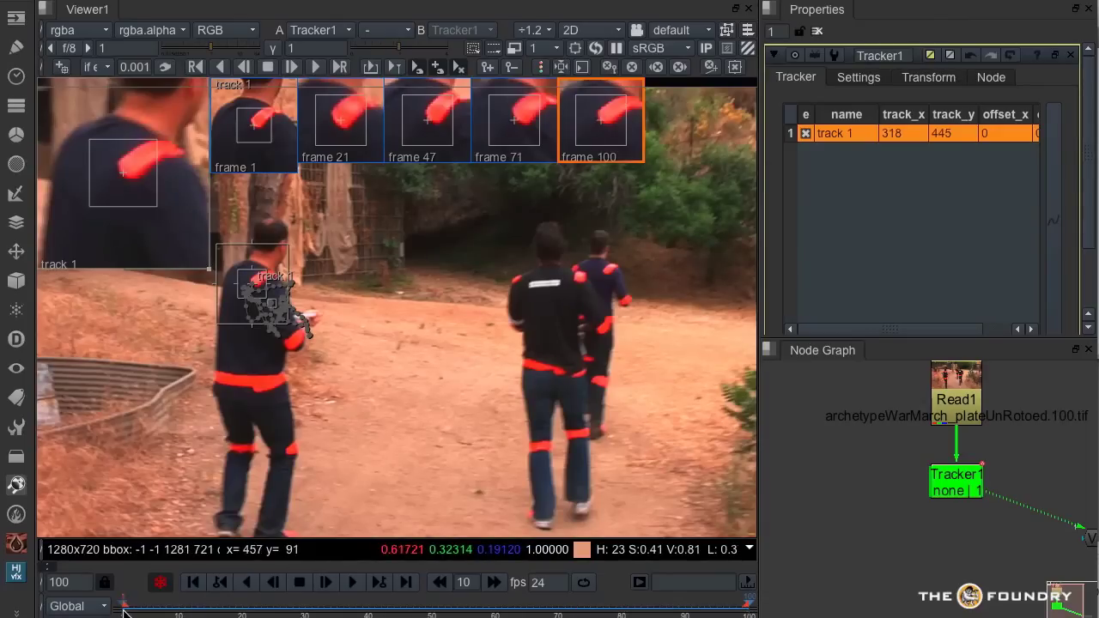
pyautogui.click(125, 611)
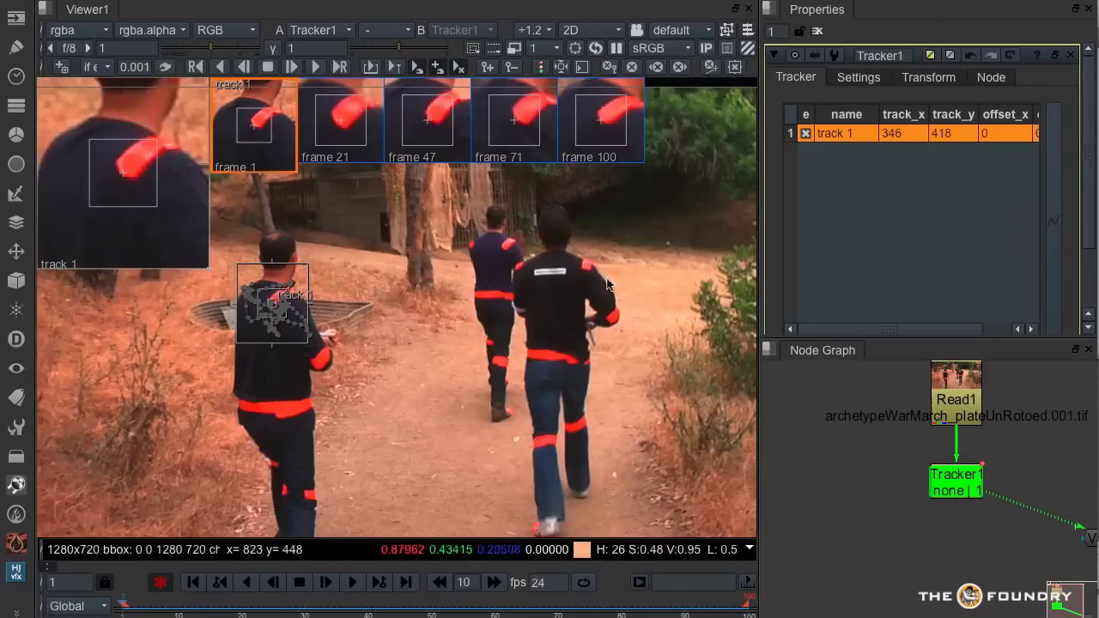
# - Place track 2 on the front runner's shoulder and keyframe it at frames 21, 46, 81 and 100
pyautogui.keyDown('ctrl'); pyautogui.keyDown('alt'); pyautogui.click(583, 273); pyautogui.keyUp('alt'); pyautogui.keyUp('ctrl')
pyautogui.moveTo(582, 271); pyautogui.dragTo(613, 273)
pyautogui.hotkey('shift', 'Right')
pyautogui.hotkey('shift', 'Right')
pyautogui.click(631, 611)
pyautogui.click(750, 612)
pyautogui.press('l')
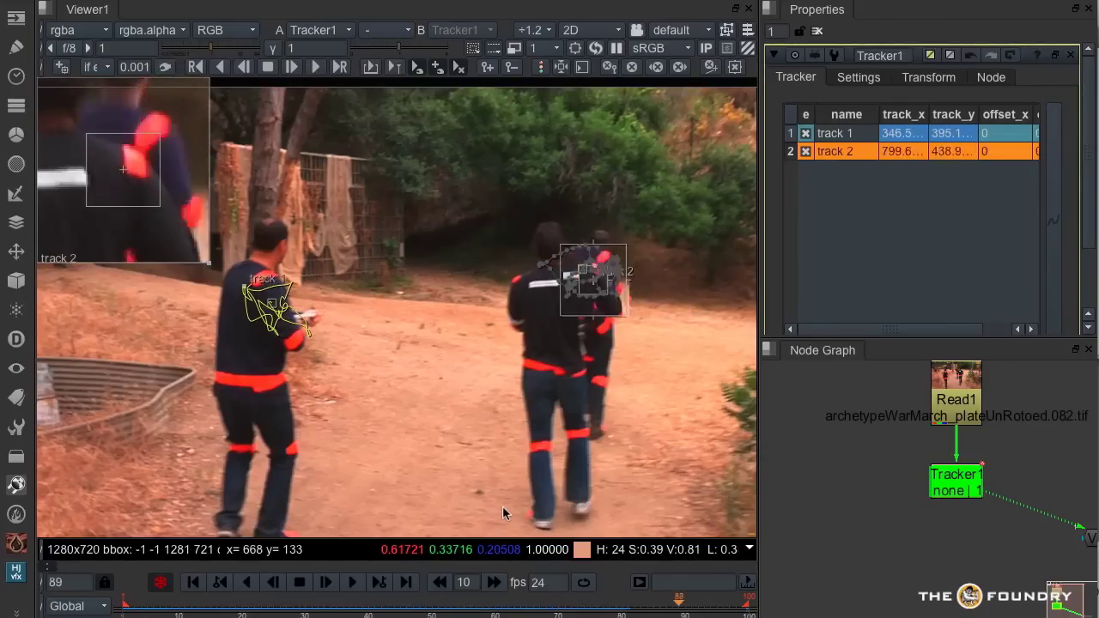
pyautogui.moveTo(335, 601); pyautogui.dragTo(126, 611)
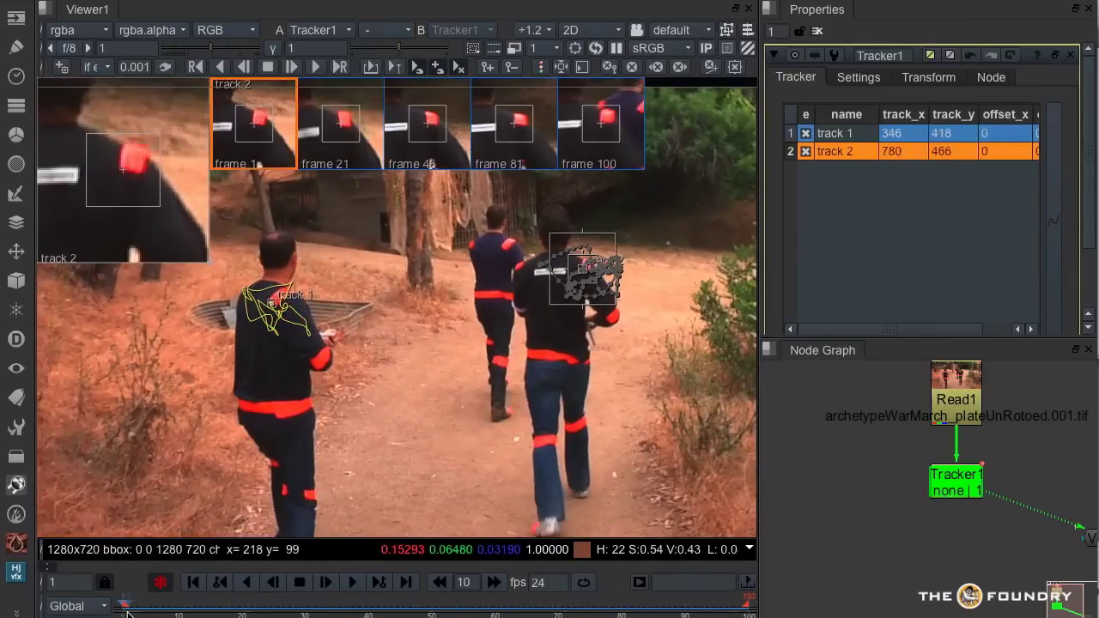
# - Add track 3 on the farther runner's shoulder with a larger search area, keyed at frames 24, 32 and 39
pyautogui.keyDown('ctrl'); pyautogui.keyDown('alt'); pyautogui.click(502, 249); pyautogui.keyUp('alt'); pyautogui.keyUp('ctrl')
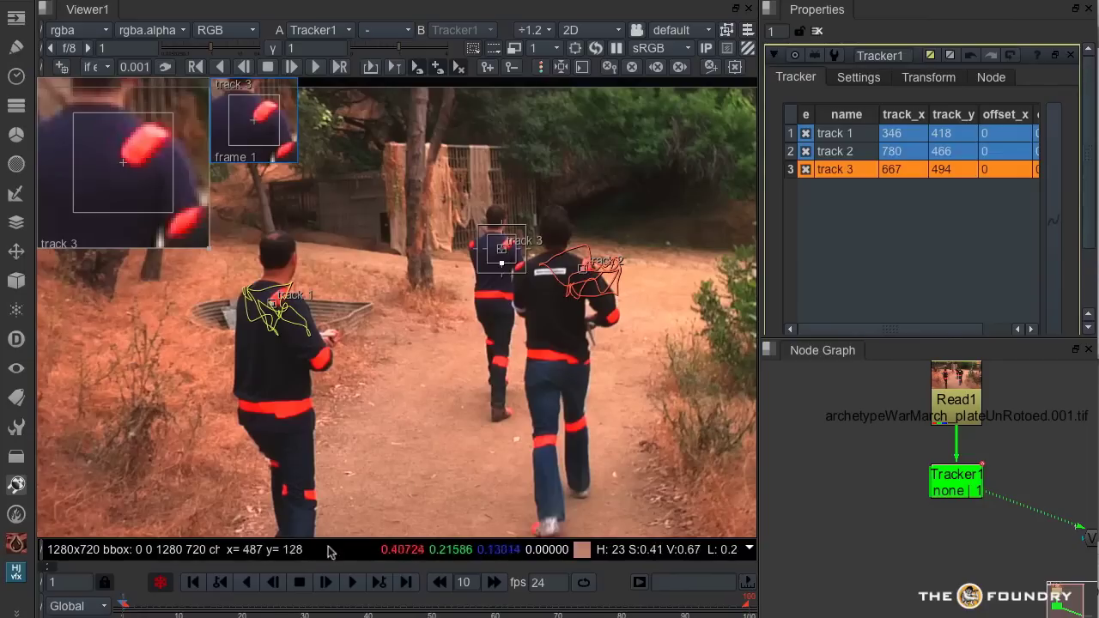
pyautogui.moveTo(478, 278); pyautogui.dragTo(469, 286)
pyautogui.moveTo(178, 609); pyautogui.dragTo(267, 610)
pyautogui.moveTo(502, 254); pyautogui.dragTo(491, 290)
pyautogui.click(307, 608)
pyautogui.click(317, 609)
pyautogui.moveTo(333, 610); pyautogui.dragTo(363, 610)
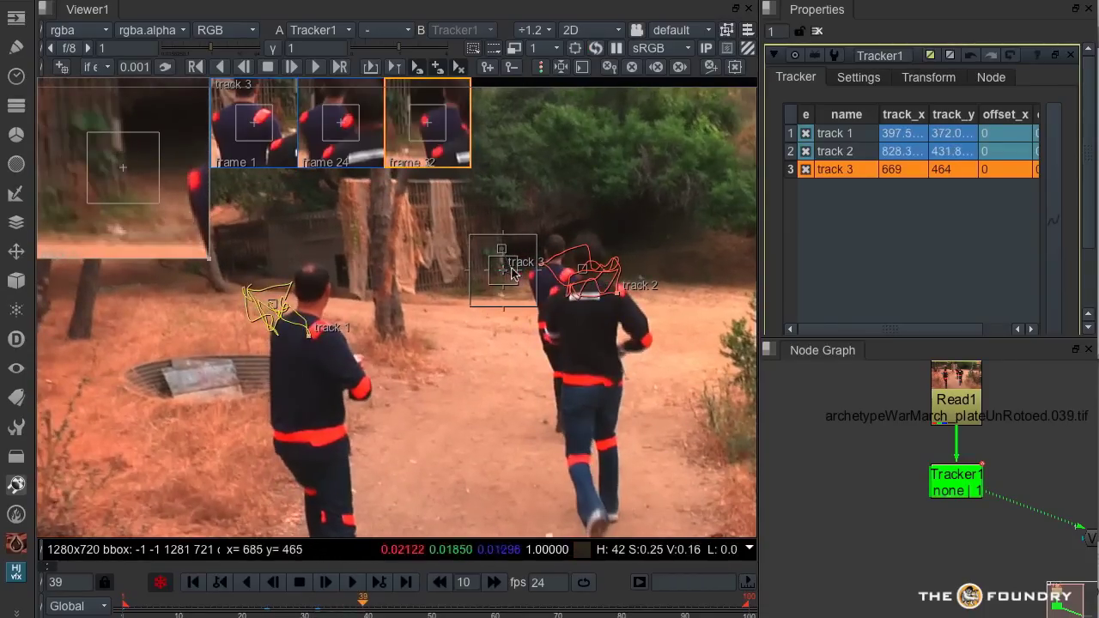
pyautogui.moveTo(510, 273); pyautogui.dragTo(567, 290)
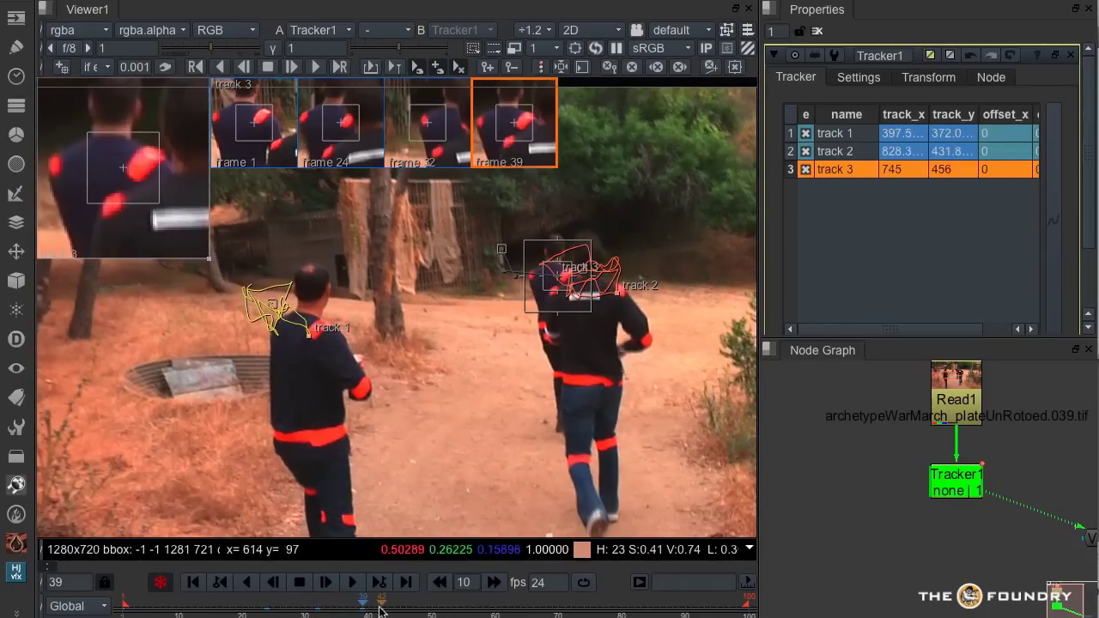
# - Realign track 3 at frames 46, 60, 70 and 100, then return to the shot's start
pyautogui.moveTo(377, 612); pyautogui.dragTo(406, 610)
pyautogui.moveTo(560, 281); pyautogui.dragTo(568, 230)
pyautogui.click(496, 611)
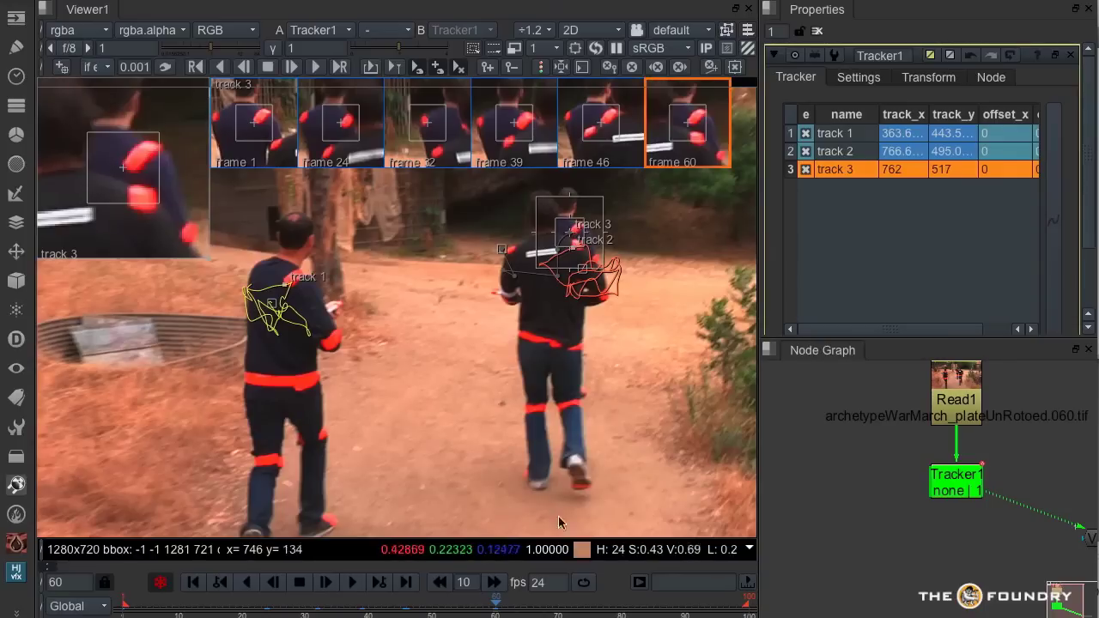
pyautogui.moveTo(510, 611); pyautogui.dragTo(558, 612)
pyautogui.moveTo(567, 238); pyautogui.dragTo(554, 276)
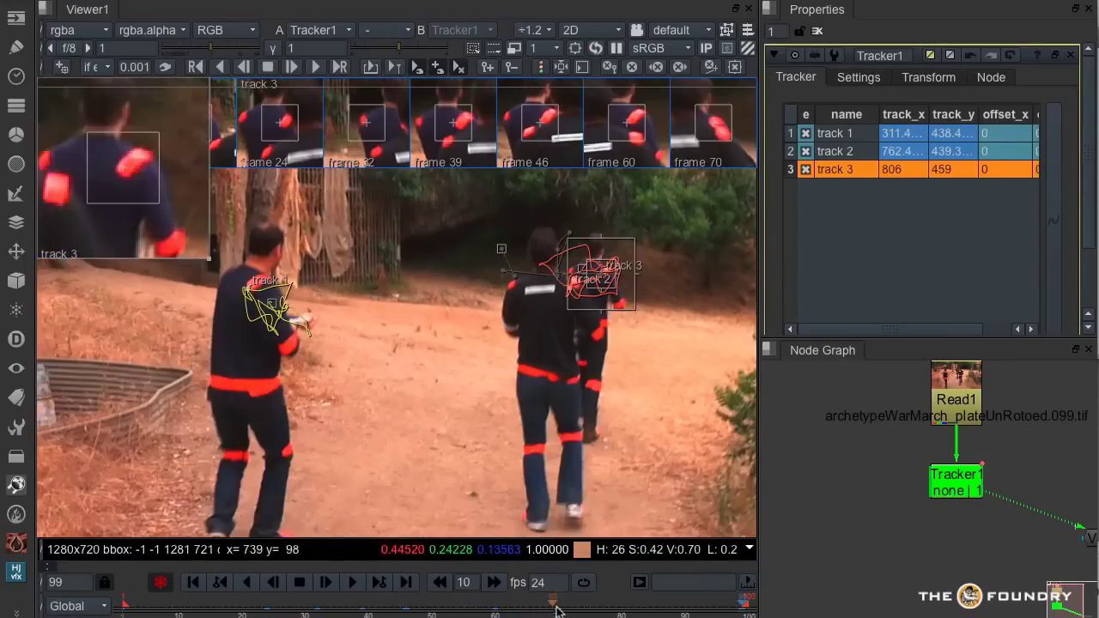
pyautogui.moveTo(560, 613); pyautogui.dragTo(748, 613)
pyautogui.moveTo(606, 279); pyautogui.dragTo(611, 276)
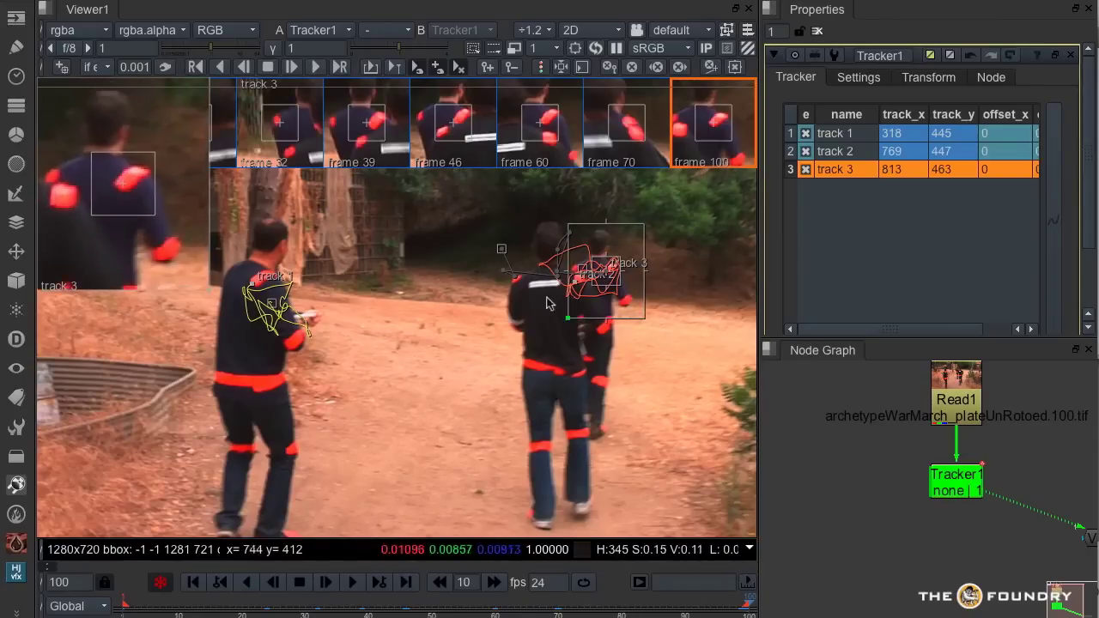
pyautogui.click(370, 68)
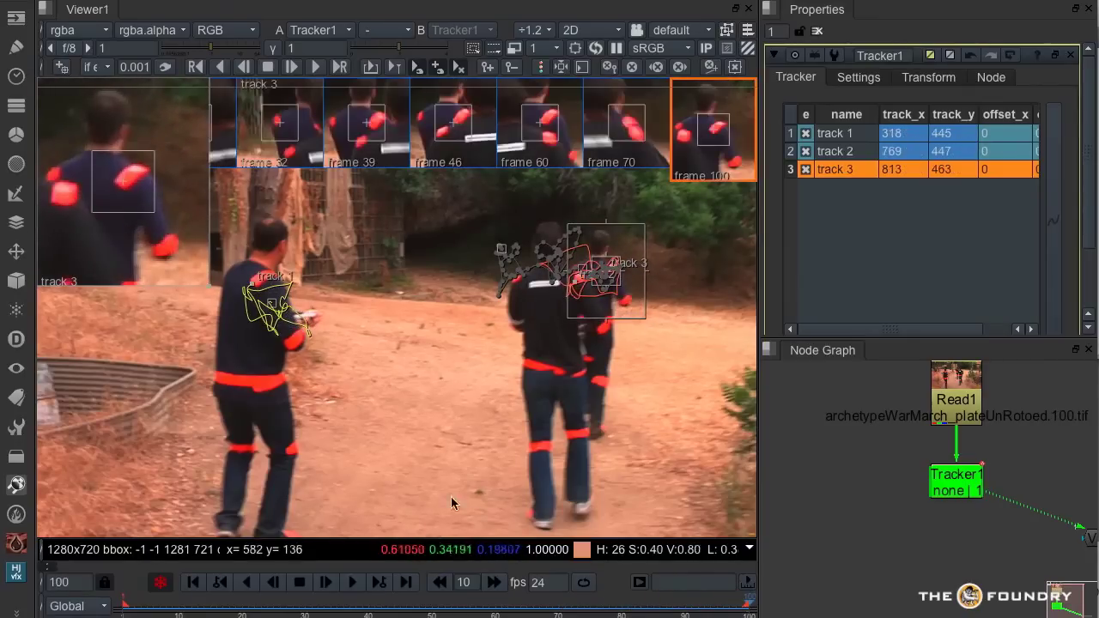
pyautogui.moveTo(736, 609); pyautogui.dragTo(128, 609)
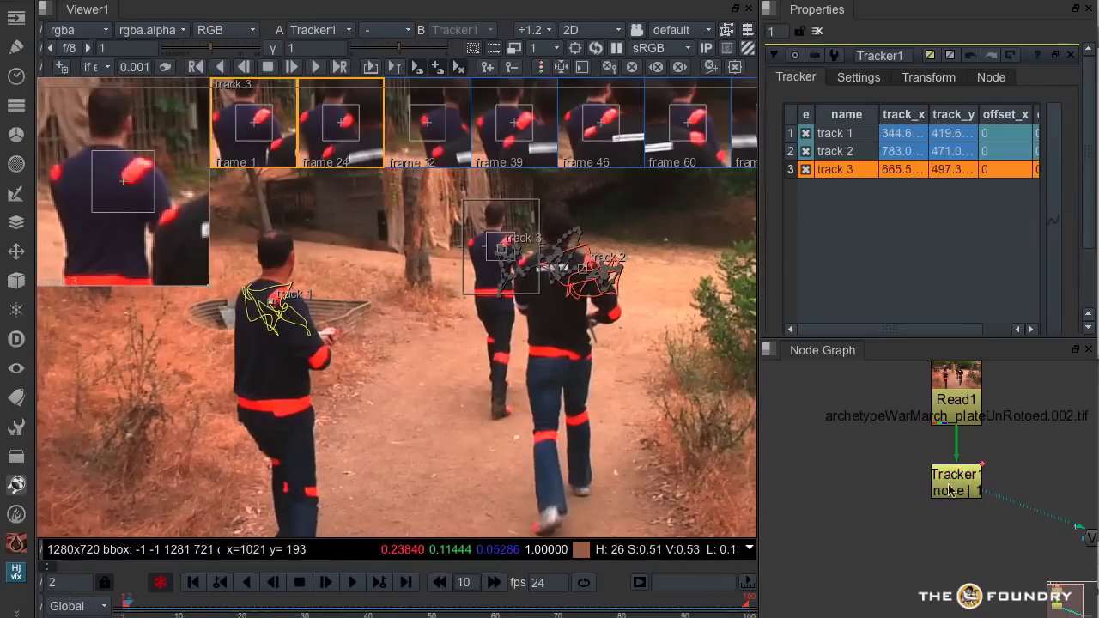
pyautogui.moveTo(958, 489); pyautogui.dragTo(958, 481)
# - Create a Roto1 node fed by Read1 and view its output at frame 1
pyautogui.click(885, 487)
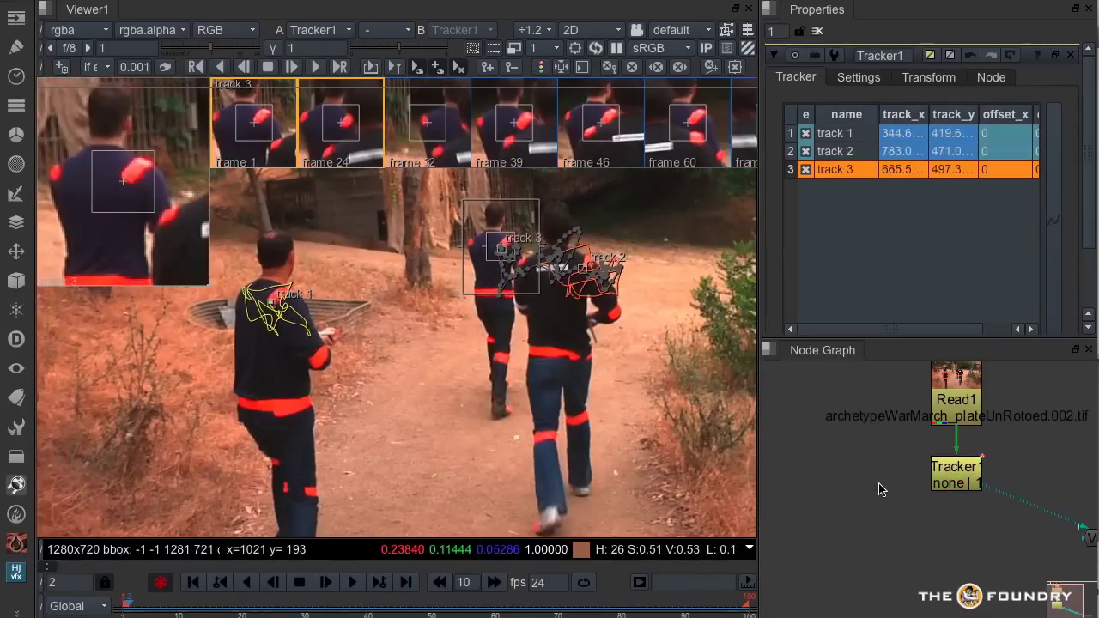
pyautogui.press('o')
pyautogui.moveTo(879, 473); pyautogui.dragTo(944, 415)
pyautogui.press('1')
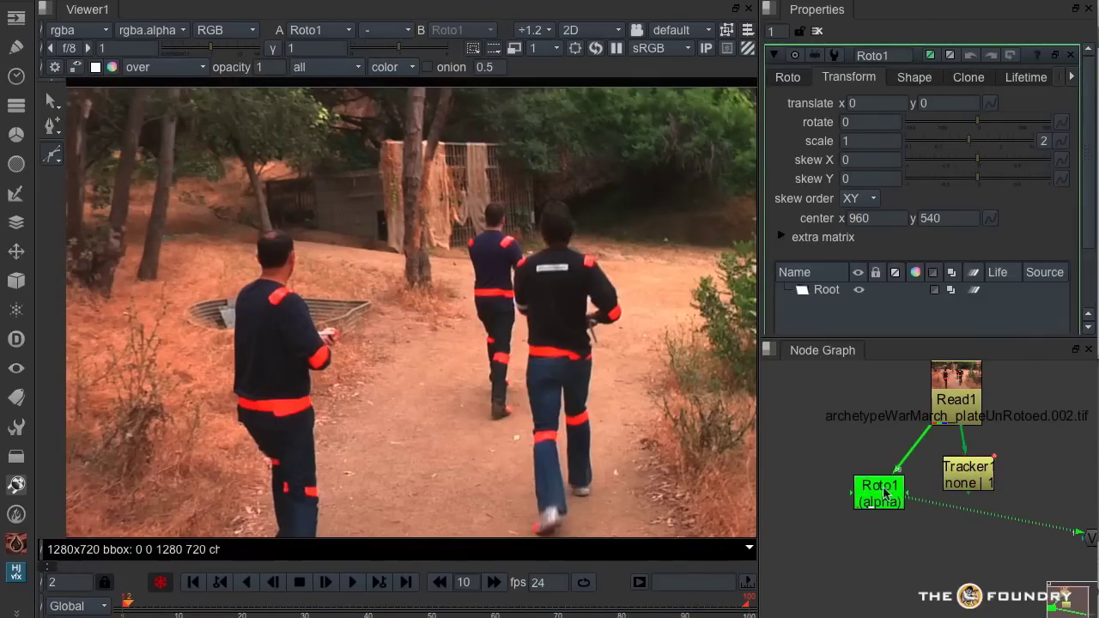
pyautogui.press('Left')
pyautogui.press('-')
# - Draw a closed Bezier shape around the left man, from above his head to below his feet
pyautogui.moveTo(294, 228); pyautogui.dragTo(278, 229)
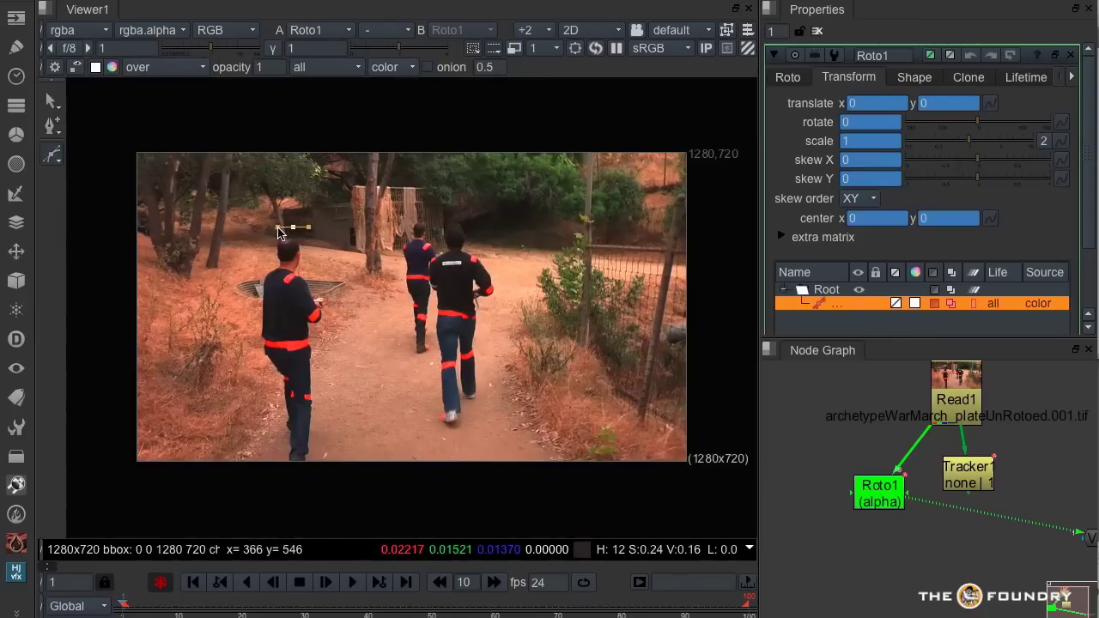
pyautogui.click(257, 283)
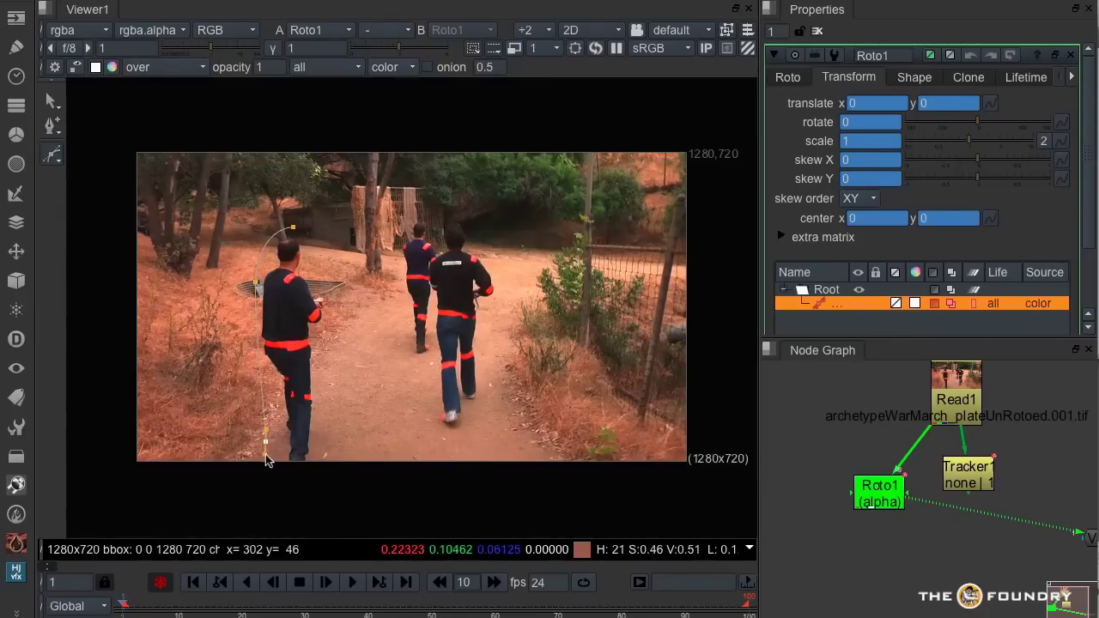
pyautogui.moveTo(266, 442); pyautogui.dragTo(269, 485)
pyautogui.click(334, 476)
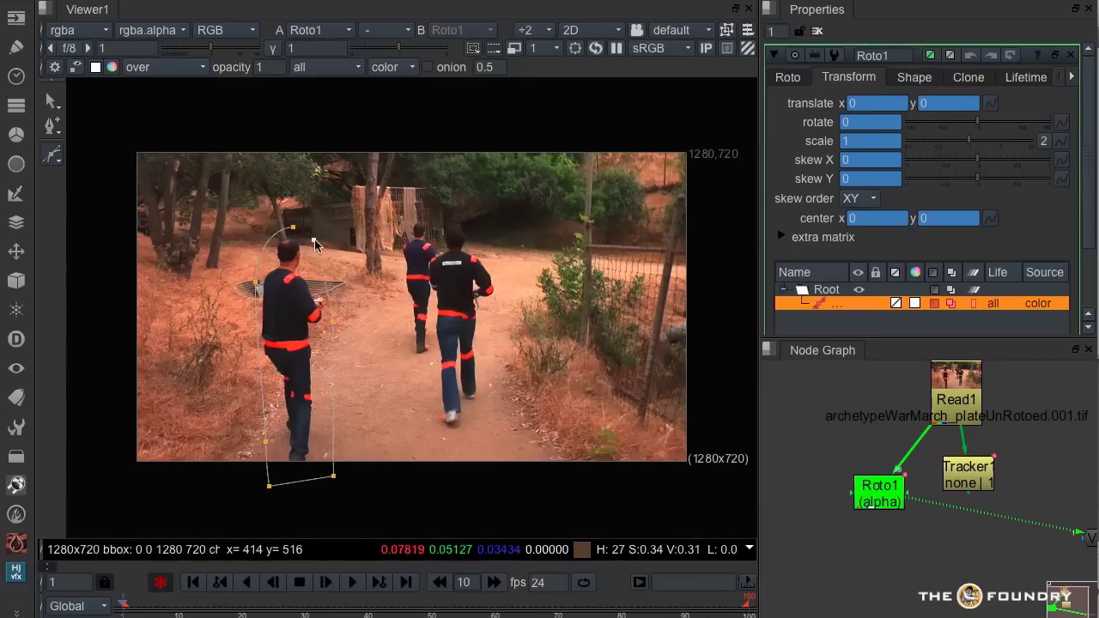
pyautogui.click(273, 232)
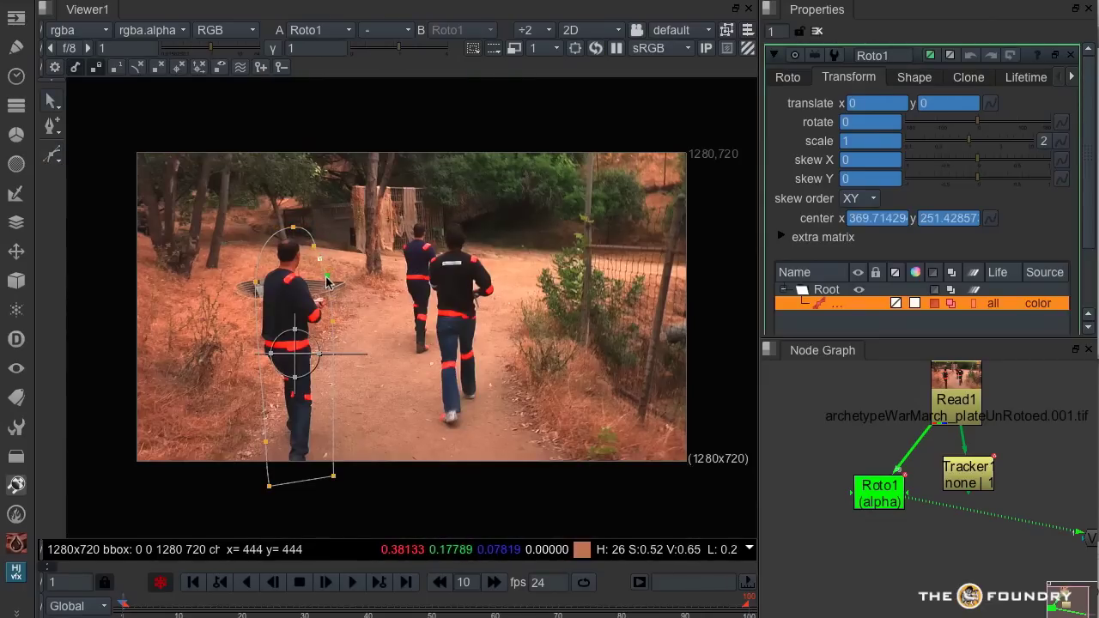
pyautogui.click(789, 77)
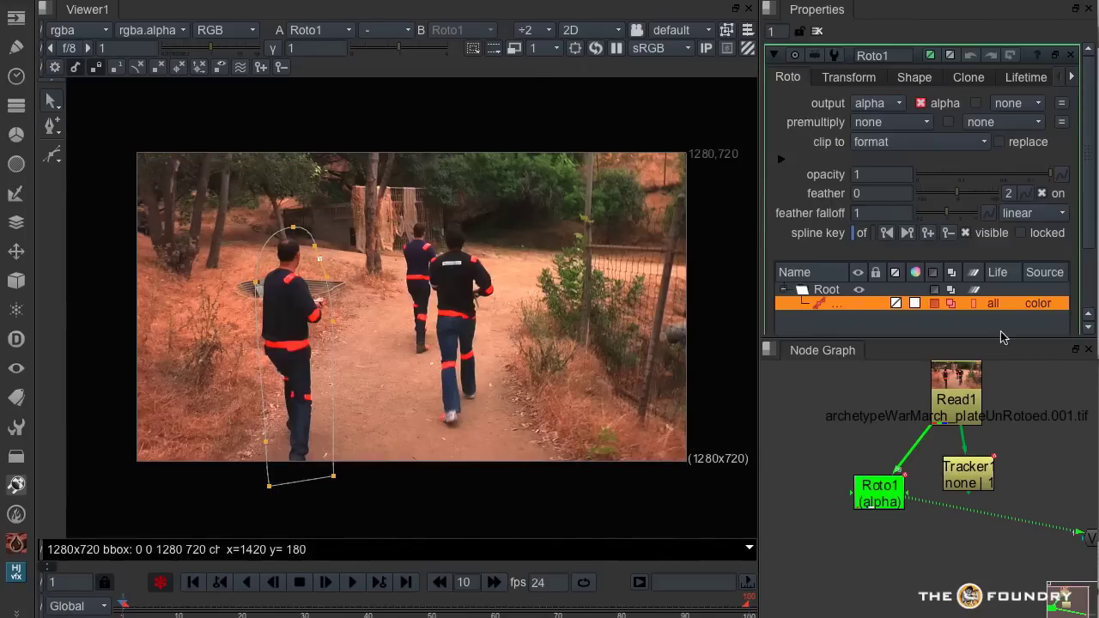
pyautogui.moveTo(1076, 340); pyautogui.dragTo(1073, 456)
# - Put the left runner's shape in a new layer whose translate is linked to Tracker1 track 1
pyautogui.click(784, 398)
pyautogui.click(833, 319)
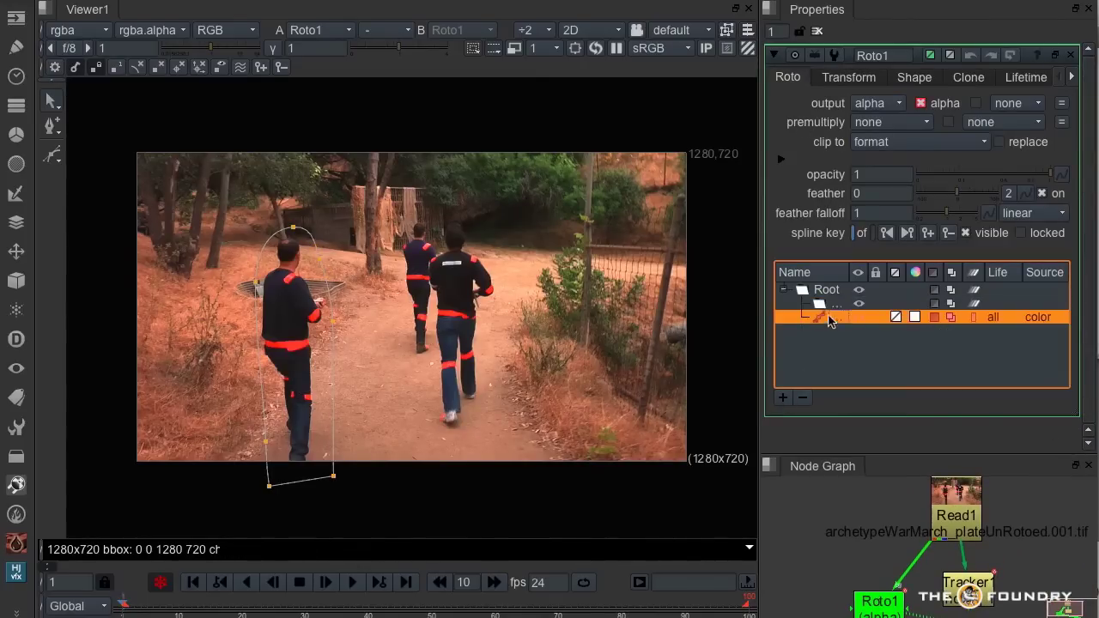
pyautogui.click(820, 306)
pyautogui.click(857, 79)
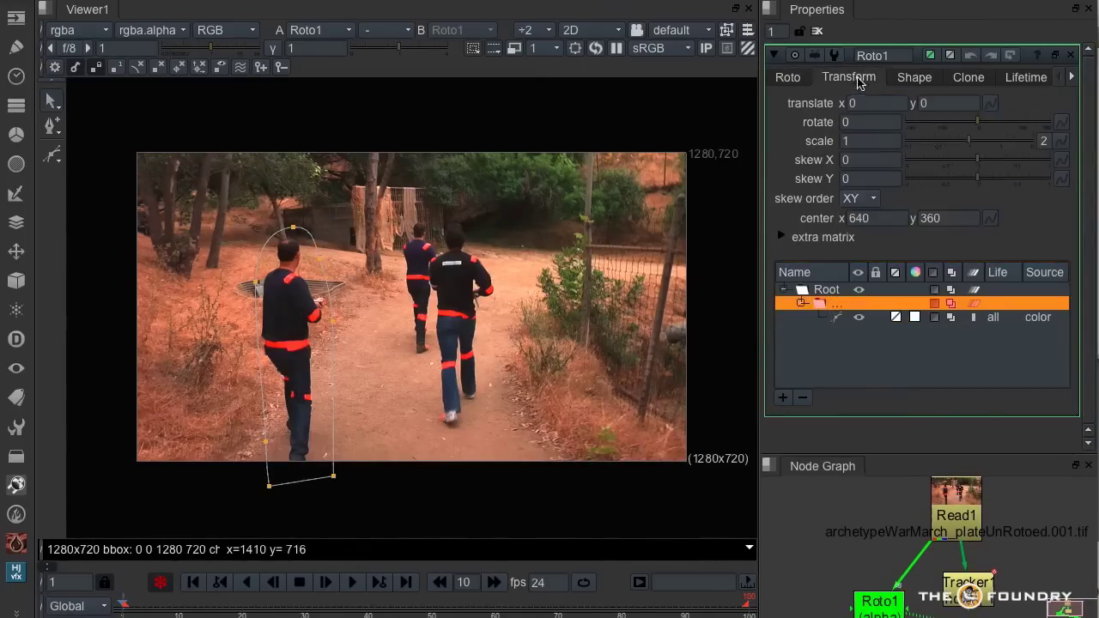
pyautogui.rightClick(989, 103)
pyautogui.moveTo(1004, 271)
pyautogui.moveTo(850, 288)
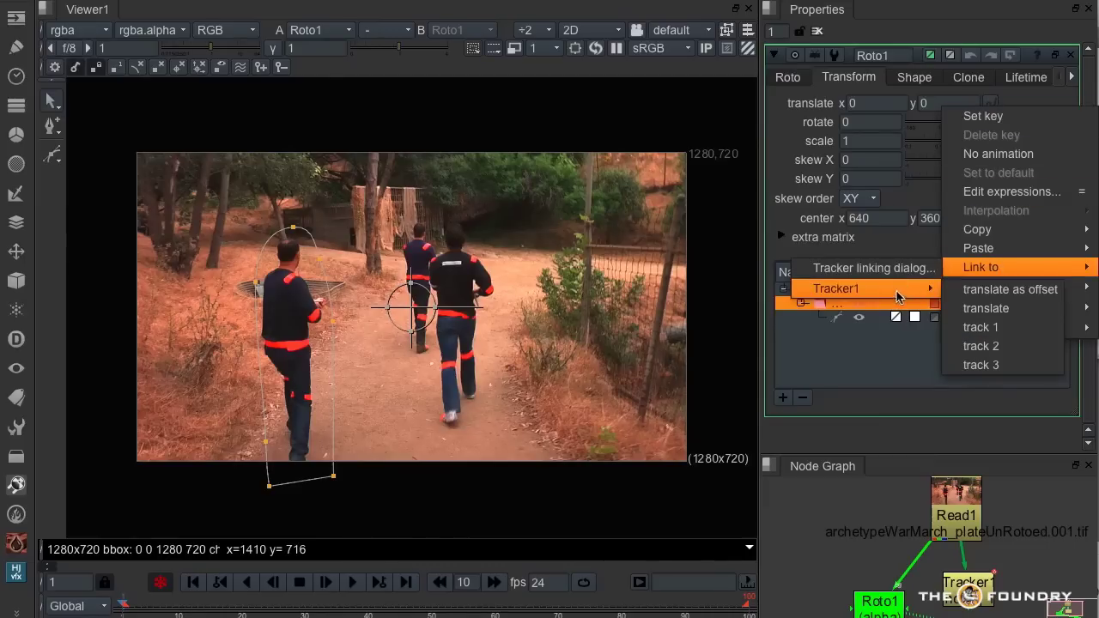
pyautogui.click(981, 328)
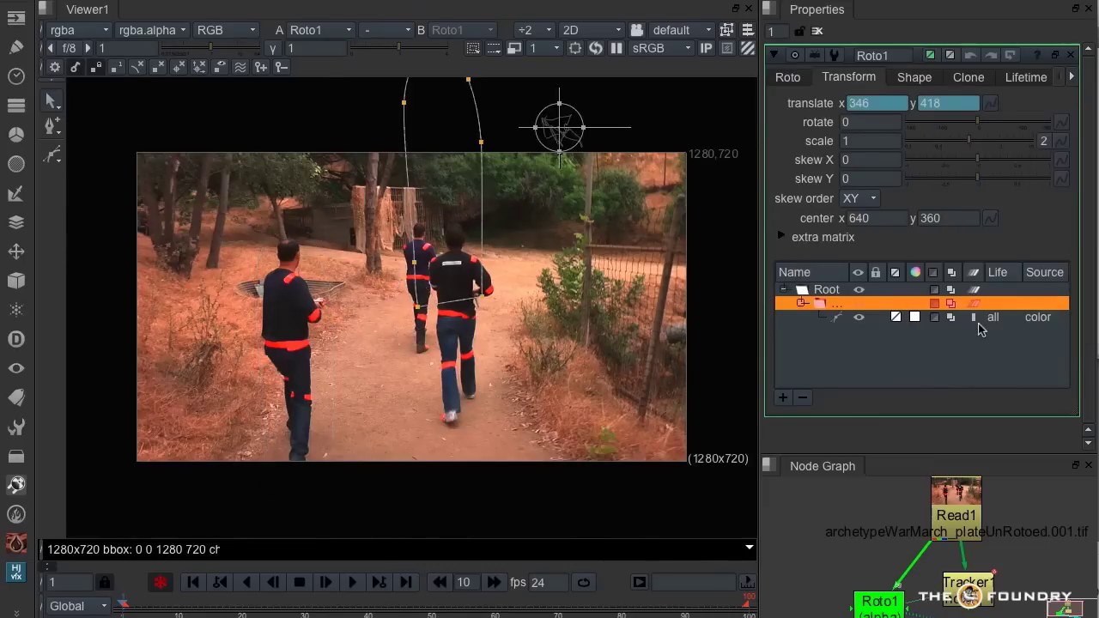
# - Move the shape back over the left runner and scrub to confirm it follows
pyautogui.click(843, 324)
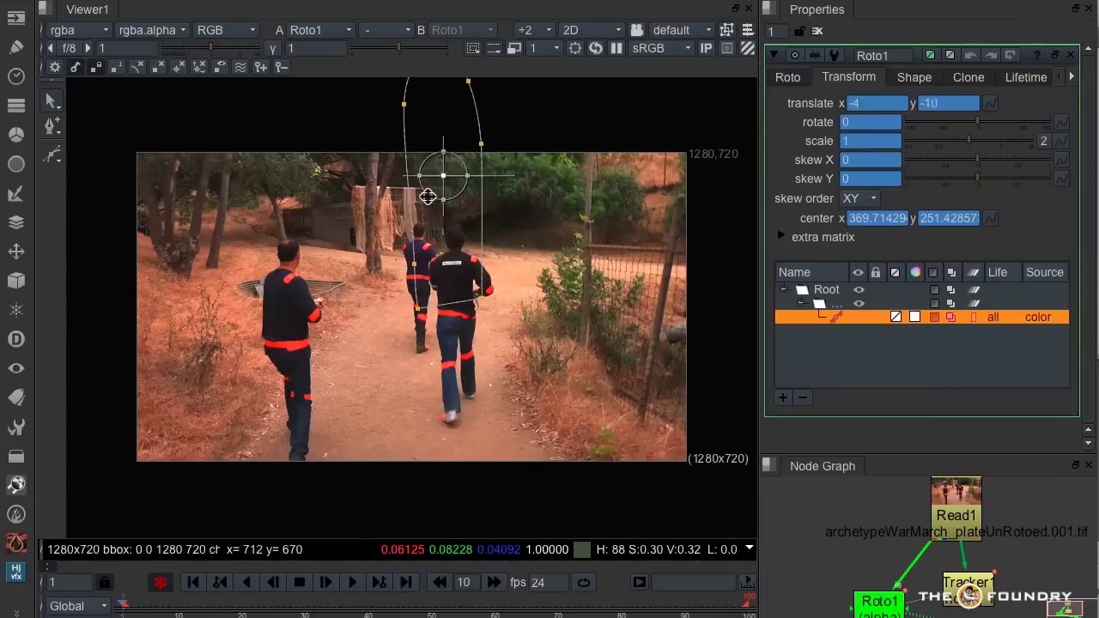
pyautogui.moveTo(412, 217); pyautogui.dragTo(289, 350)
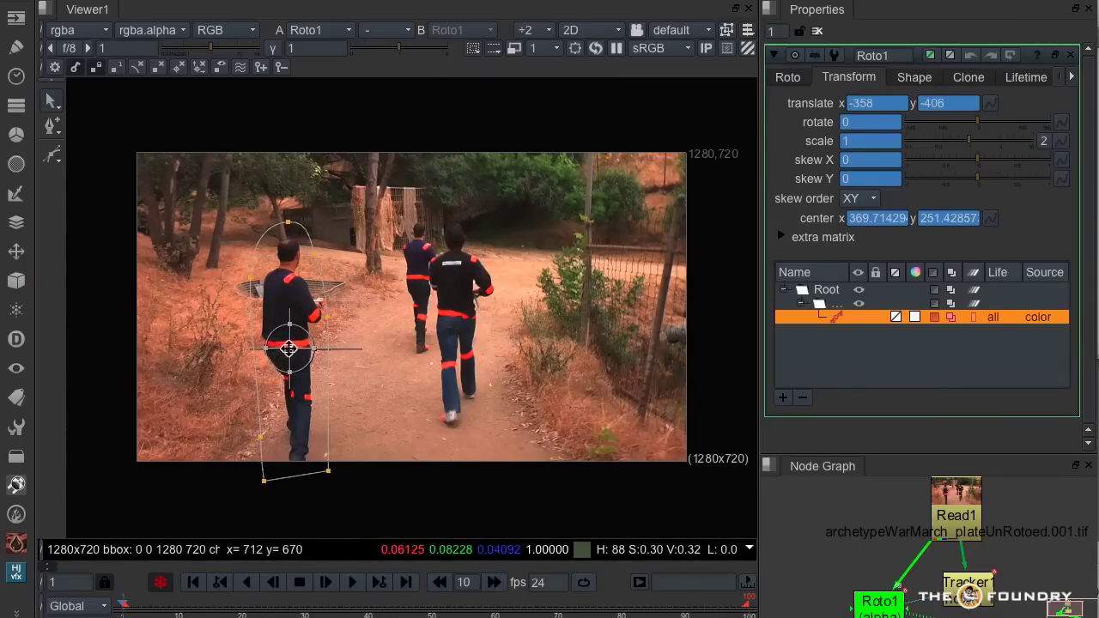
pyautogui.moveTo(162, 604); pyautogui.dragTo(120, 612)
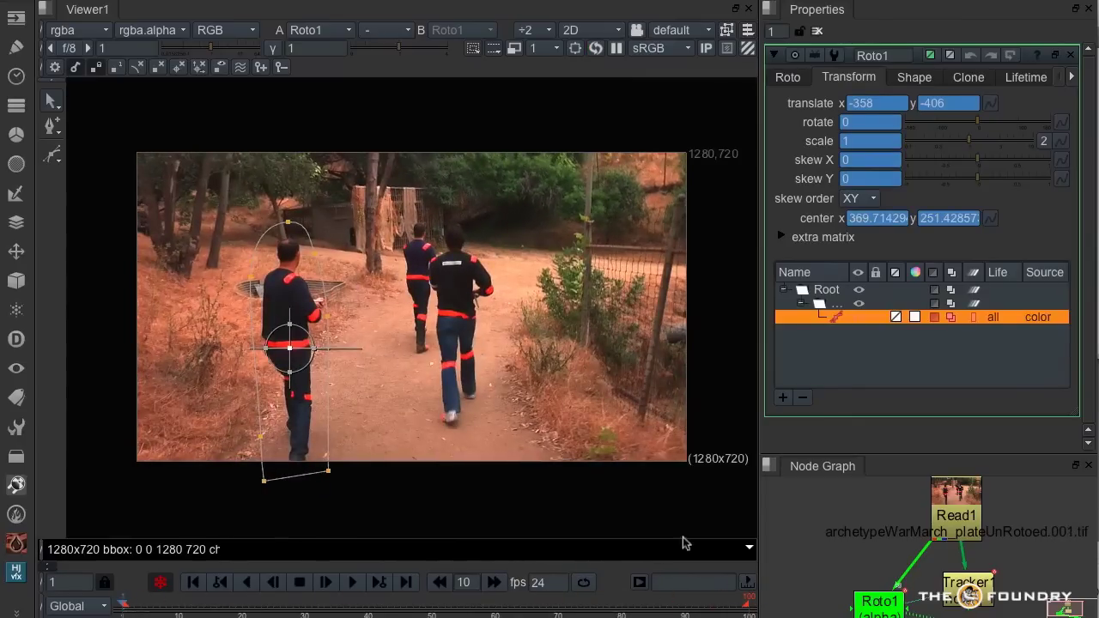
# - Draw a shape around the nearer runner and move it into a new layer under Root
pyautogui.click(52, 154)
pyautogui.click(455, 224)
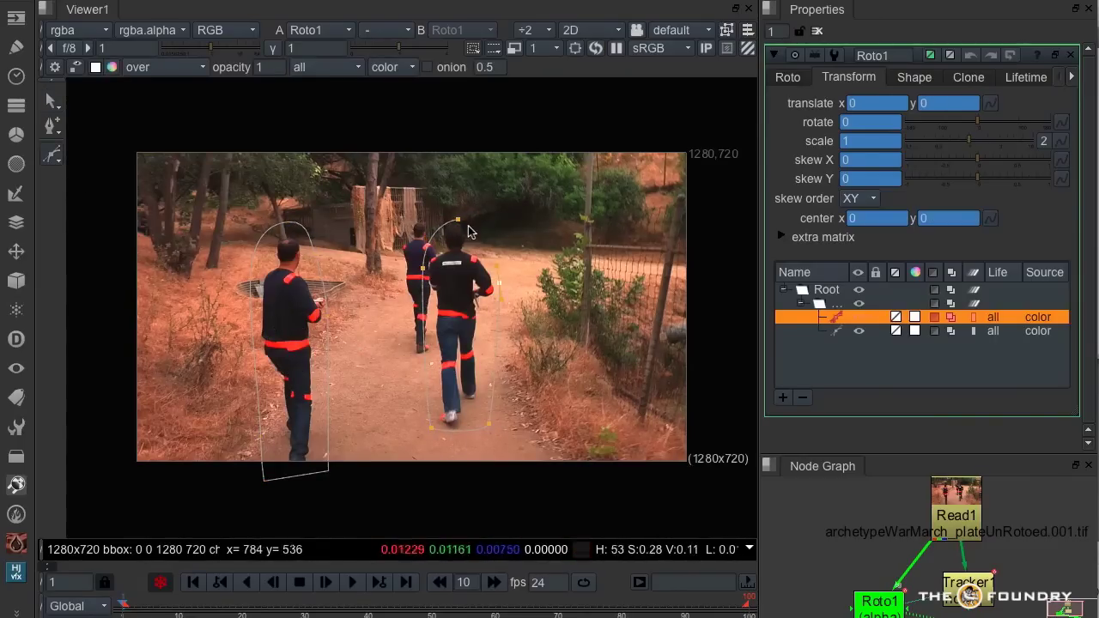
pyautogui.press('q')
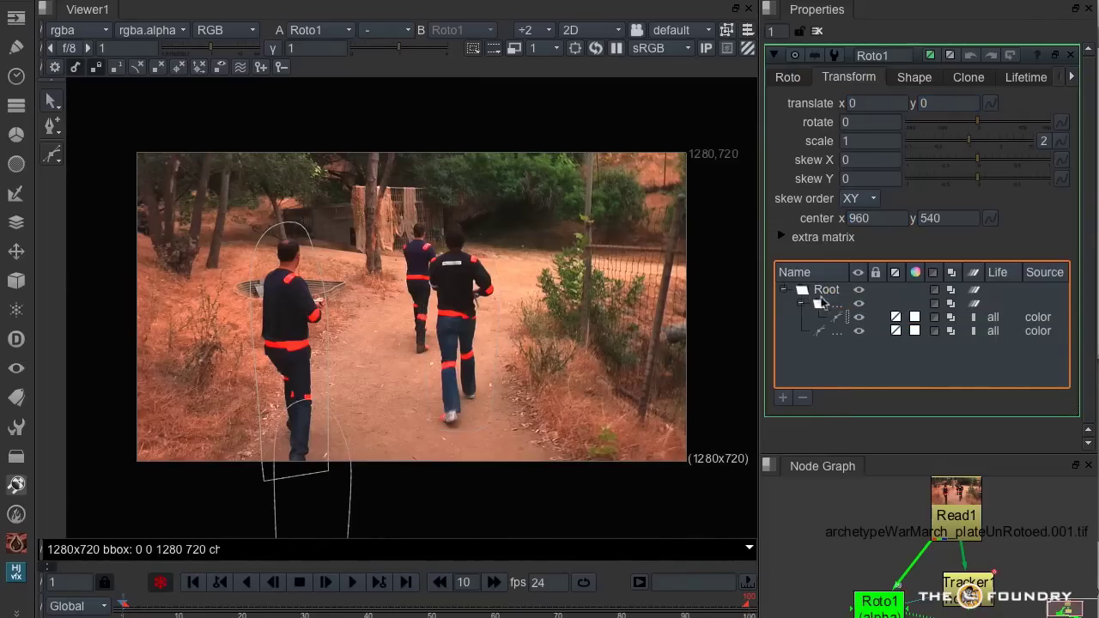
pyautogui.click(824, 292)
pyautogui.click(782, 399)
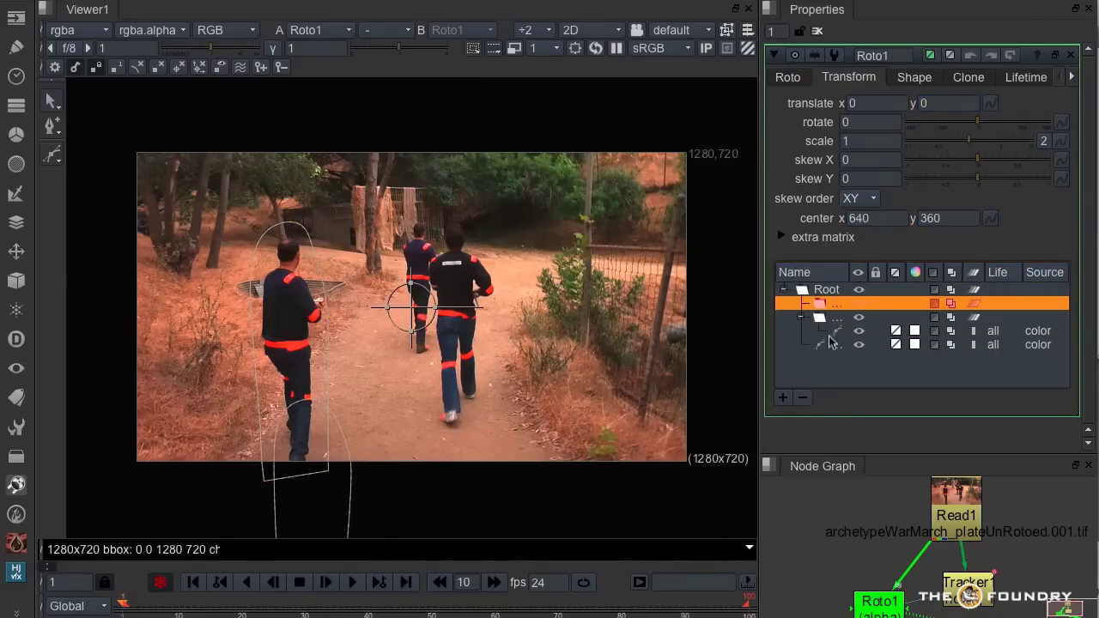
pyautogui.moveTo(821, 348)
pyautogui.mouseDown()
pyautogui.moveTo(872, 316)
pyautogui.moveTo(825, 308)
pyautogui.mouseUp()
# - Link the new layer's translate to Tracker1 track 2
pyautogui.click(825, 307)
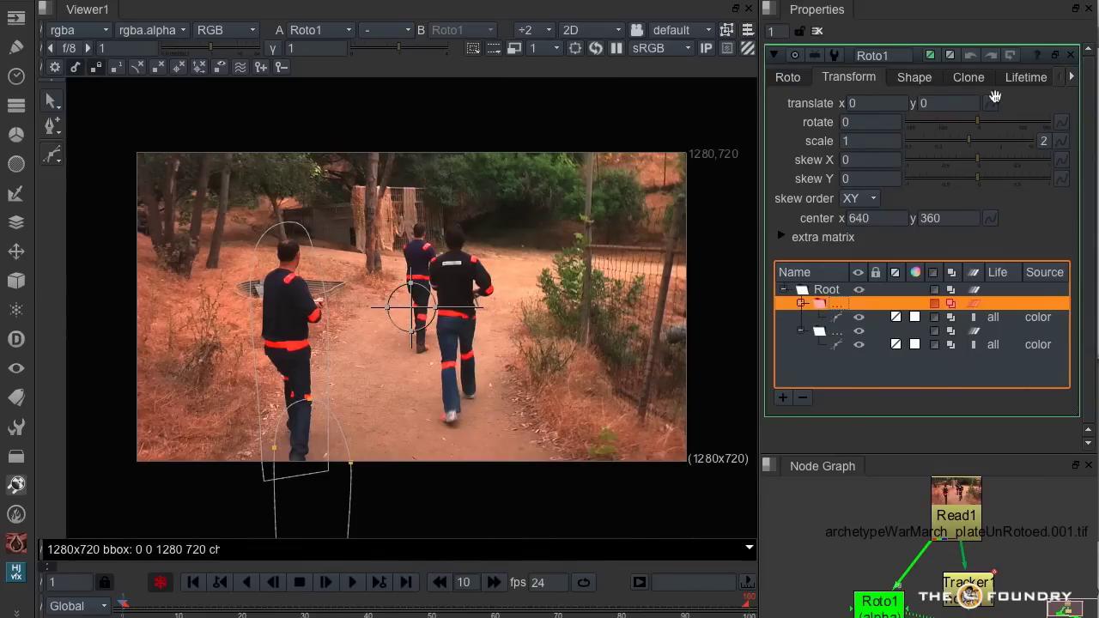
pyautogui.click(993, 102)
pyautogui.moveTo(980, 263)
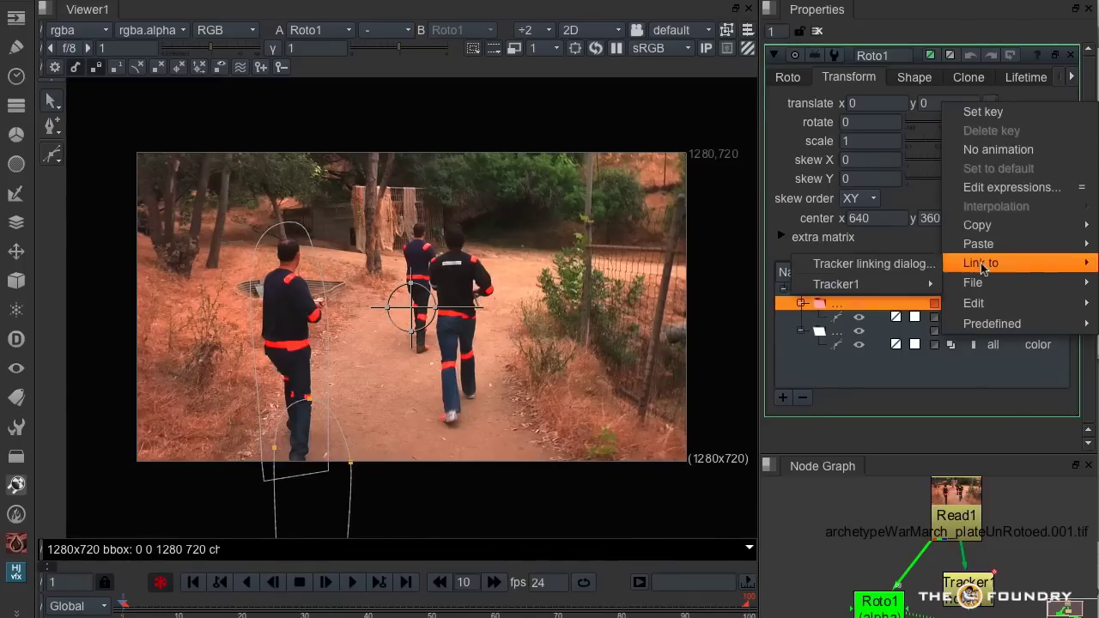
pyautogui.moveTo(926, 279)
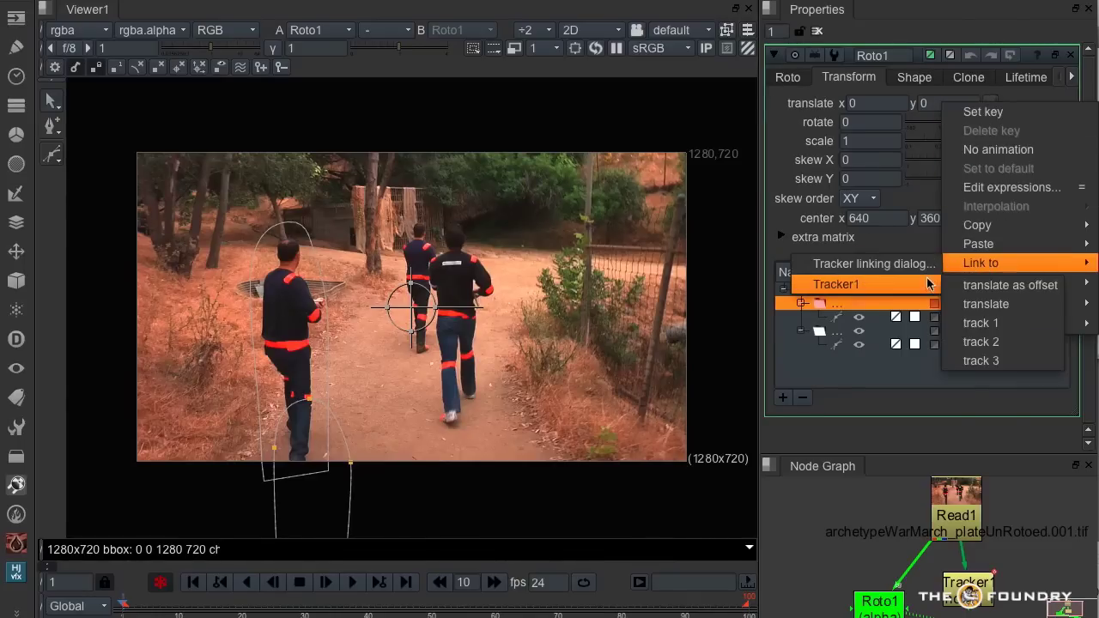
pyautogui.click(980, 342)
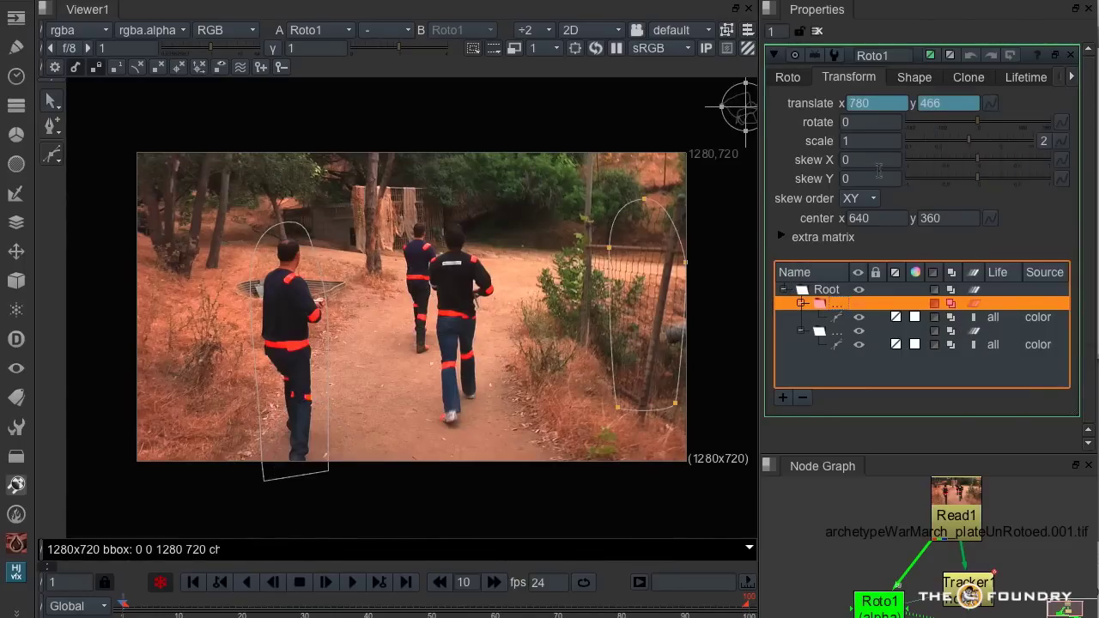
# - Position the shape over the nearer runner, scrub to check tracking, and reselect Root
pyautogui.click(842, 317)
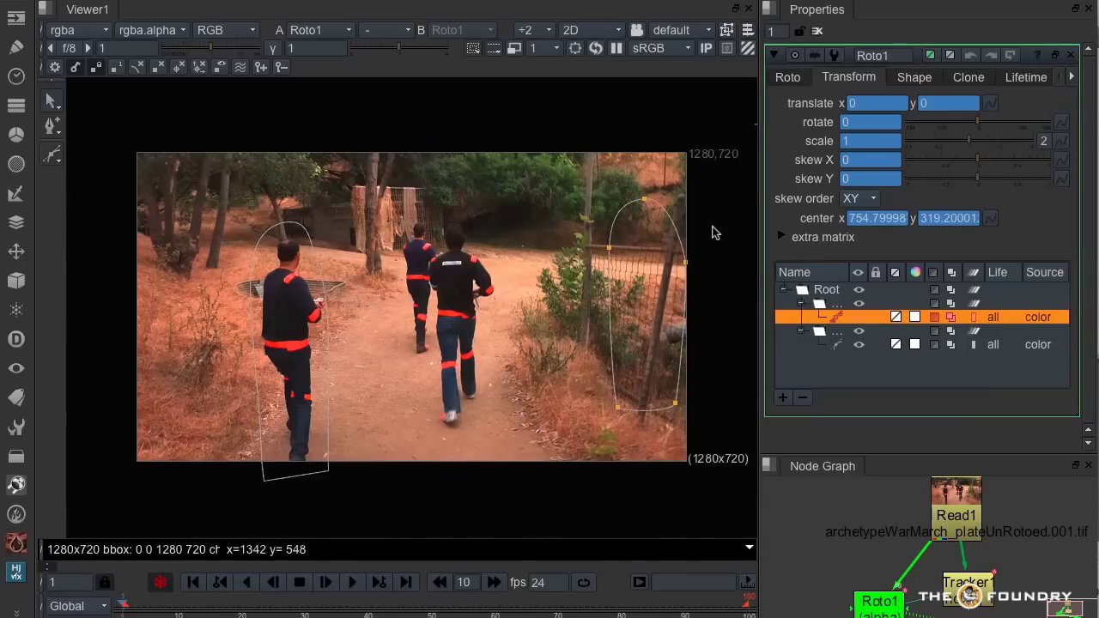
pyautogui.scroll(-2, 712, 232)
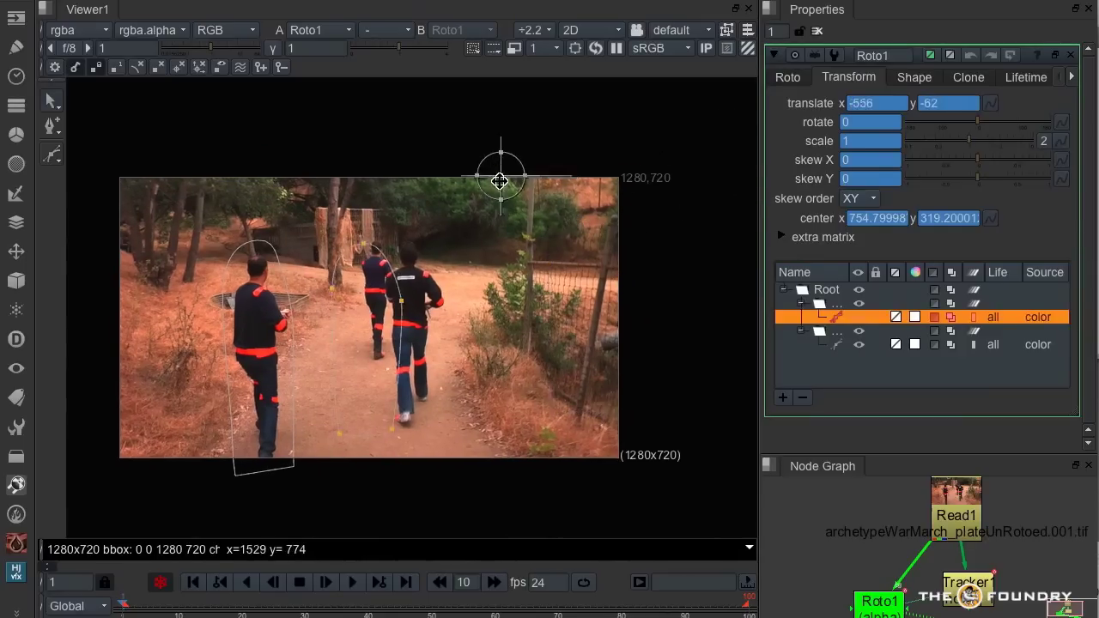
pyautogui.moveTo(500, 182); pyautogui.dragTo(550, 166)
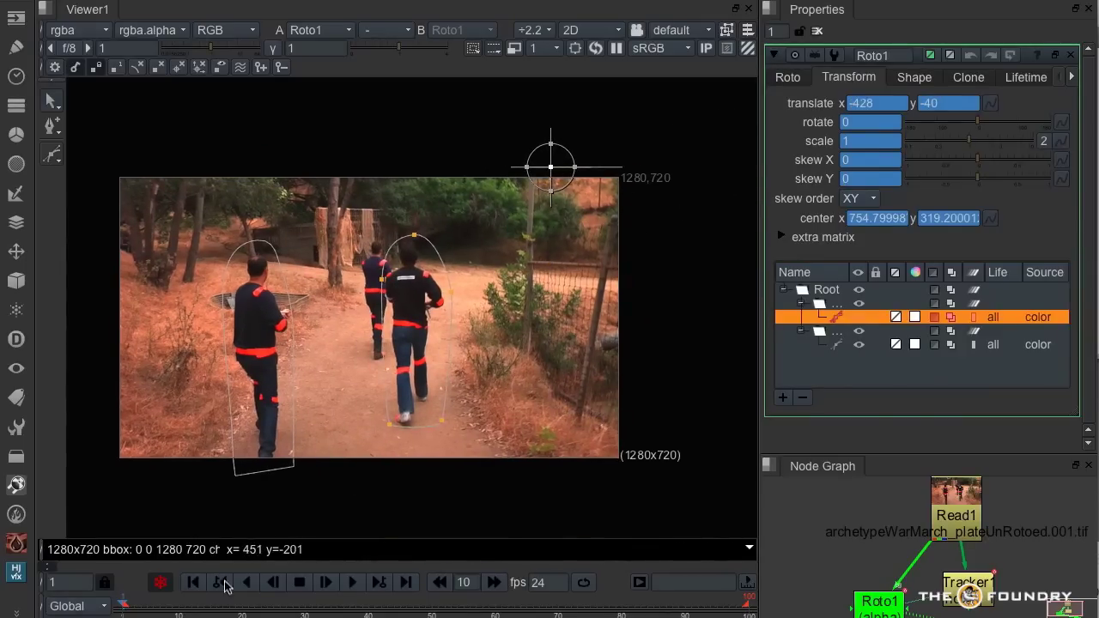
pyautogui.moveTo(138, 610)
pyautogui.mouseDown()
pyautogui.moveTo(678, 604)
pyautogui.moveTo(124, 605)
pyautogui.mouseUp()
pyautogui.click(829, 288)
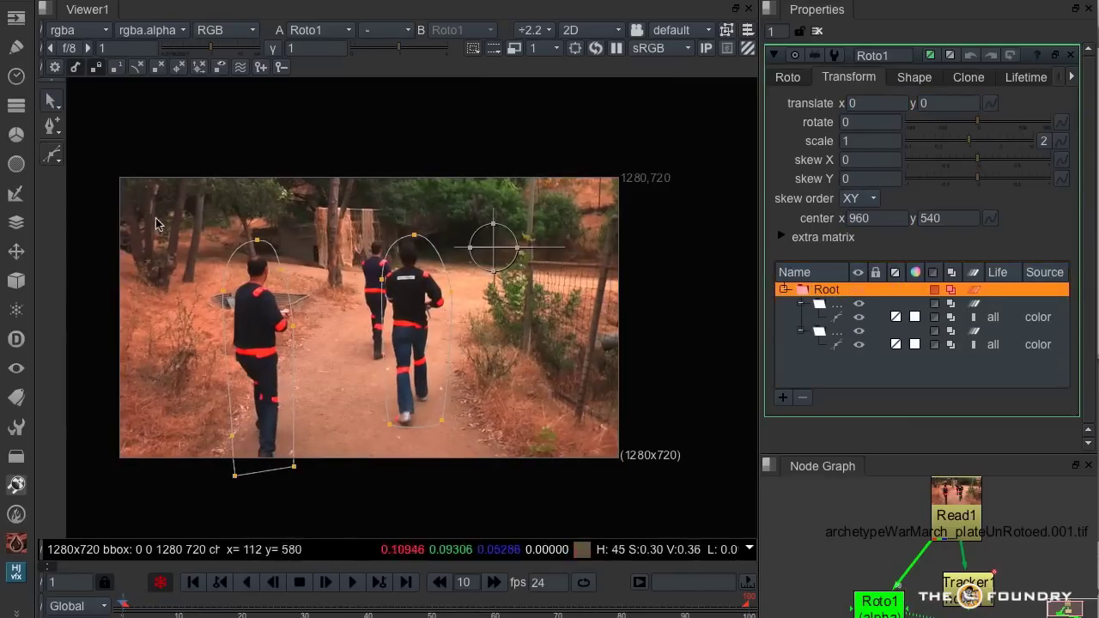
# - Draw a closed Bezier around the far runner and drag it into a fresh layer under Root
pyautogui.click(53, 155)
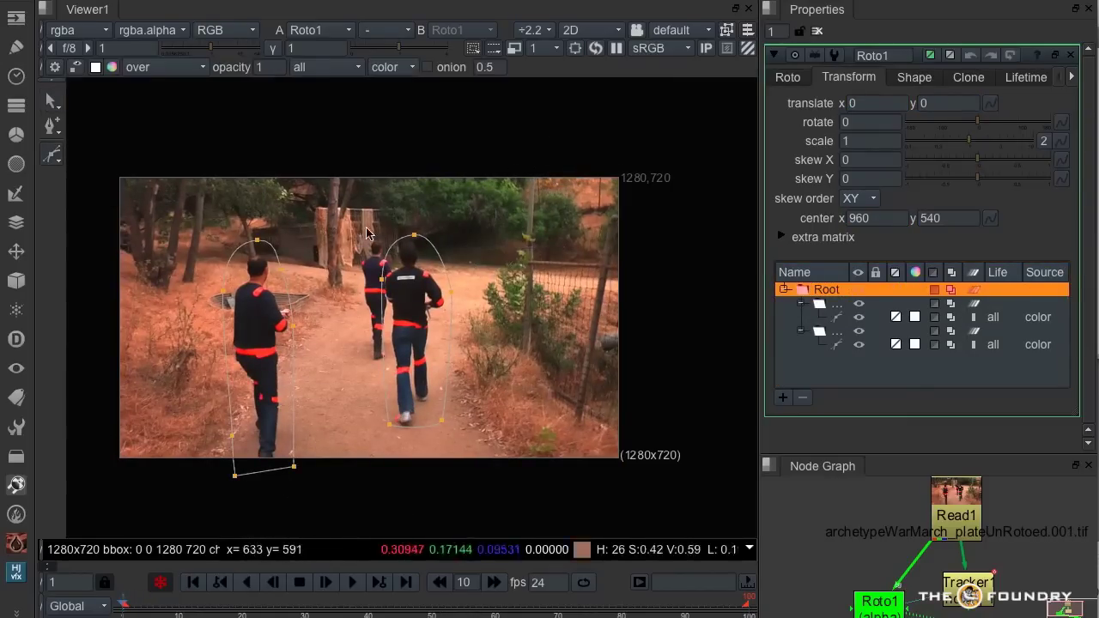
pyautogui.moveTo(380, 232); pyautogui.dragTo(365, 241)
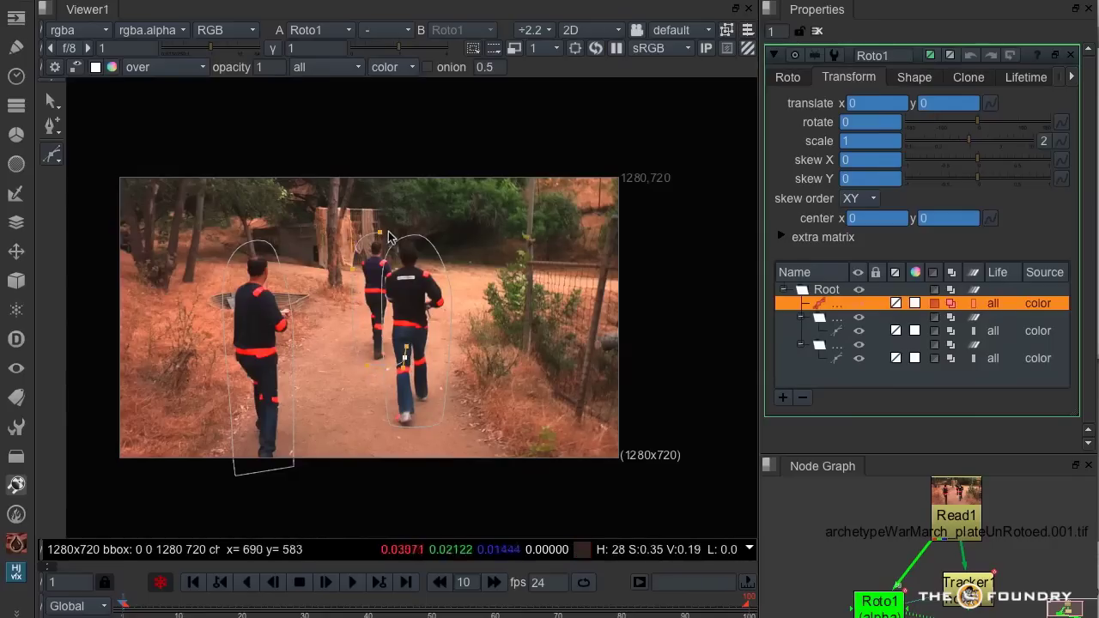
pyautogui.click(360, 240)
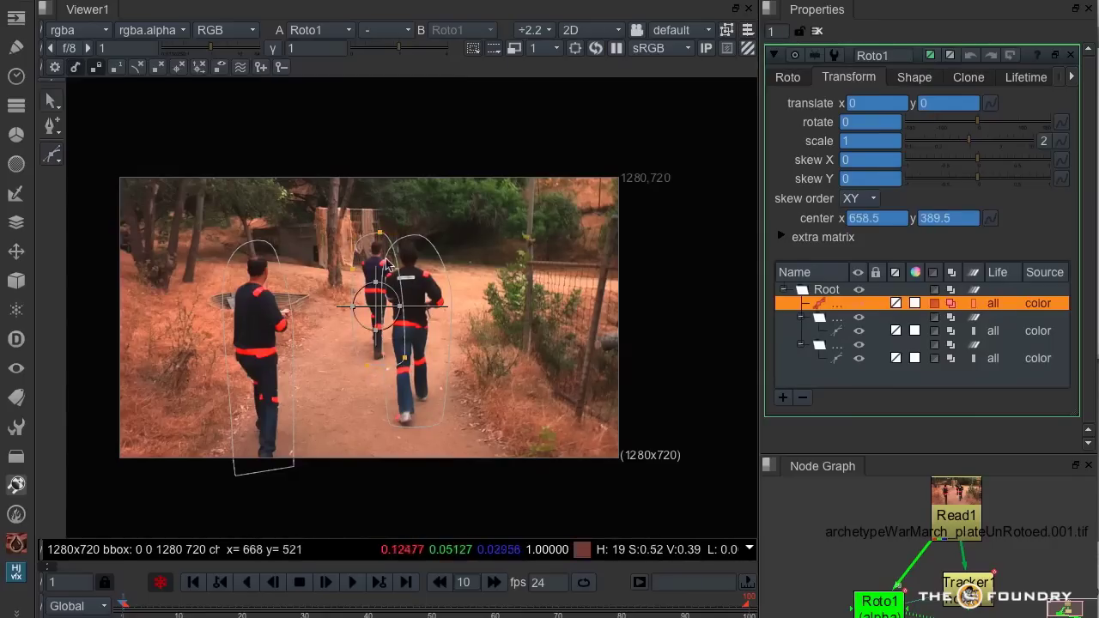
pyautogui.click(380, 234)
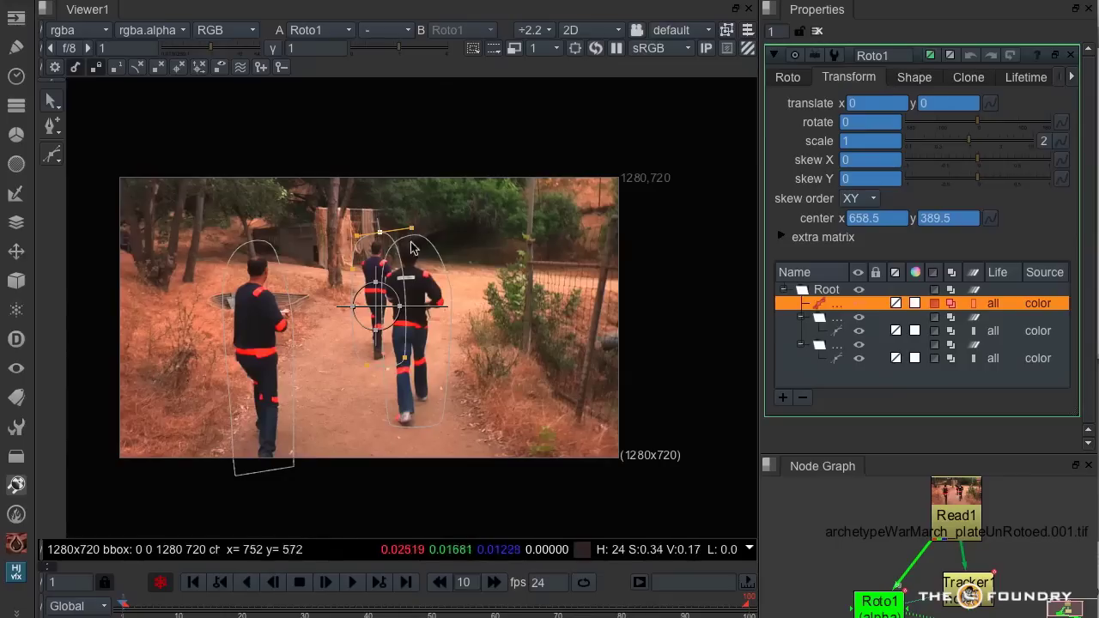
pyautogui.click(782, 398)
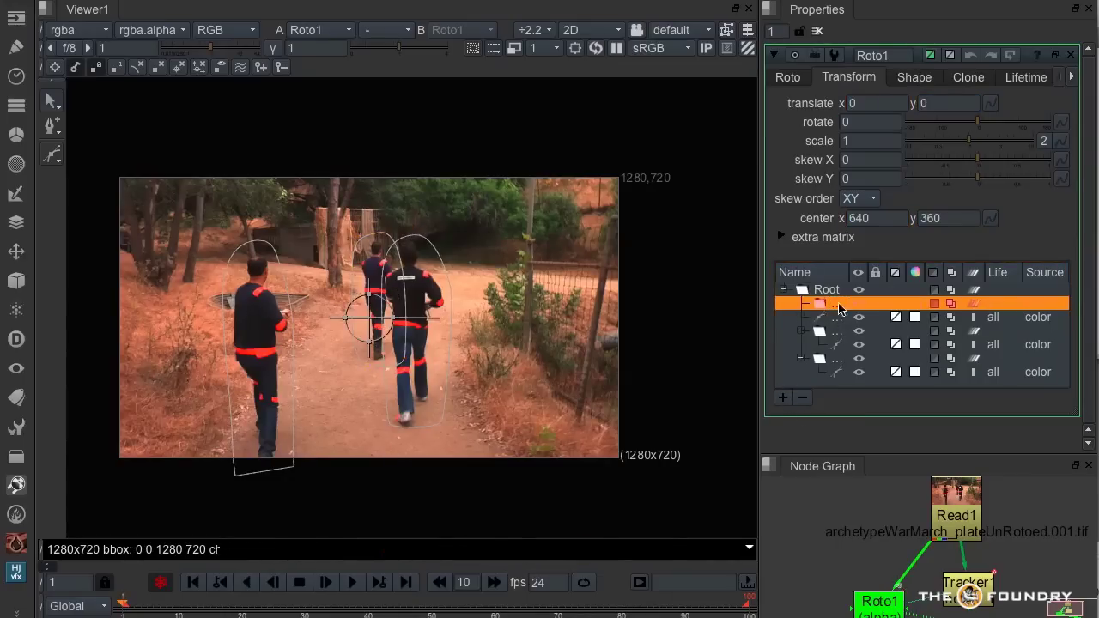
pyautogui.moveTo(832, 306)
pyautogui.mouseDown()
pyautogui.moveTo(833, 327)
pyautogui.moveTo(822, 306)
pyautogui.mouseUp()
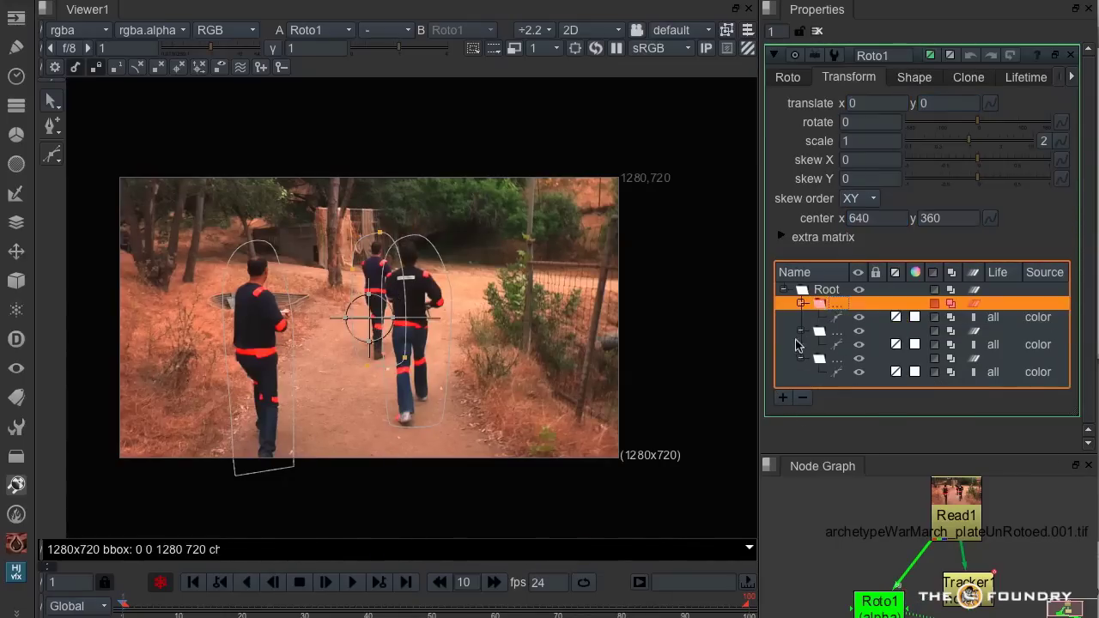
# - Link the farther runner's layer translate to Tracker1 track 3
pyautogui.rightClick(990, 104)
pyautogui.moveTo(998, 264)
pyautogui.moveTo(919, 285)
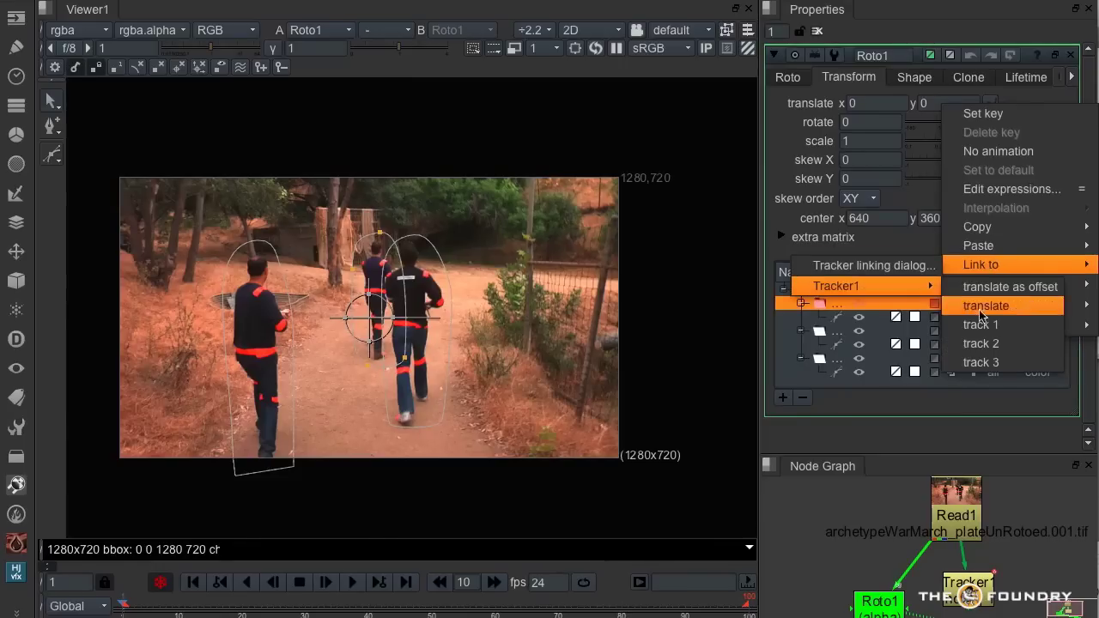
pyautogui.click(983, 362)
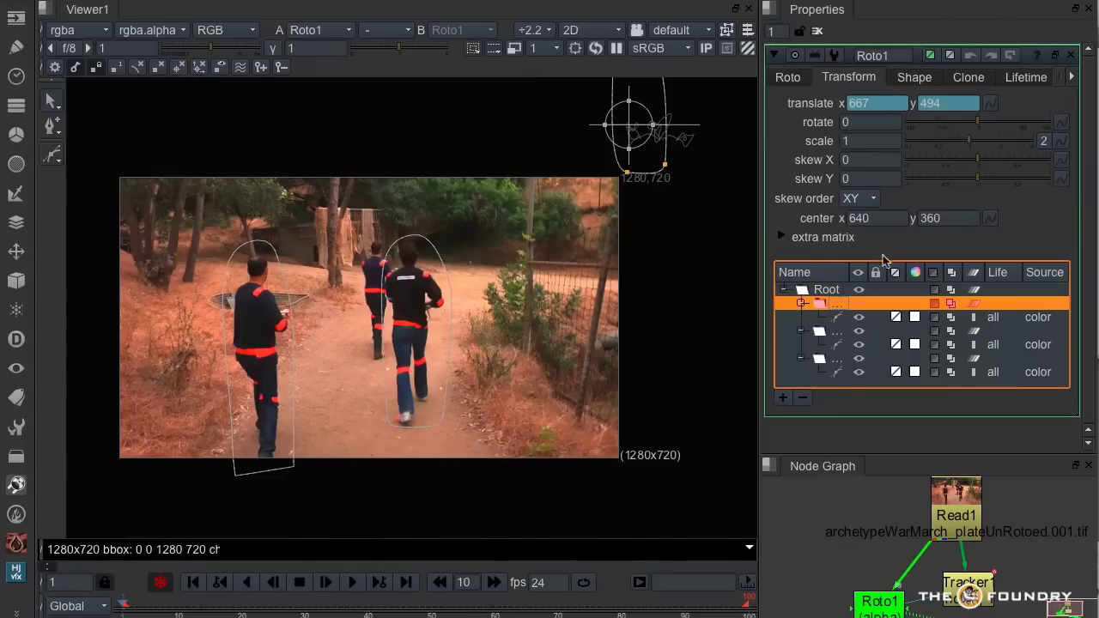
# - Move the shape back onto the farther runner, scrub to check, and select the Tracker1 node
pyautogui.click(846, 318)
pyautogui.moveTo(630, 125); pyautogui.dragTo(376, 306)
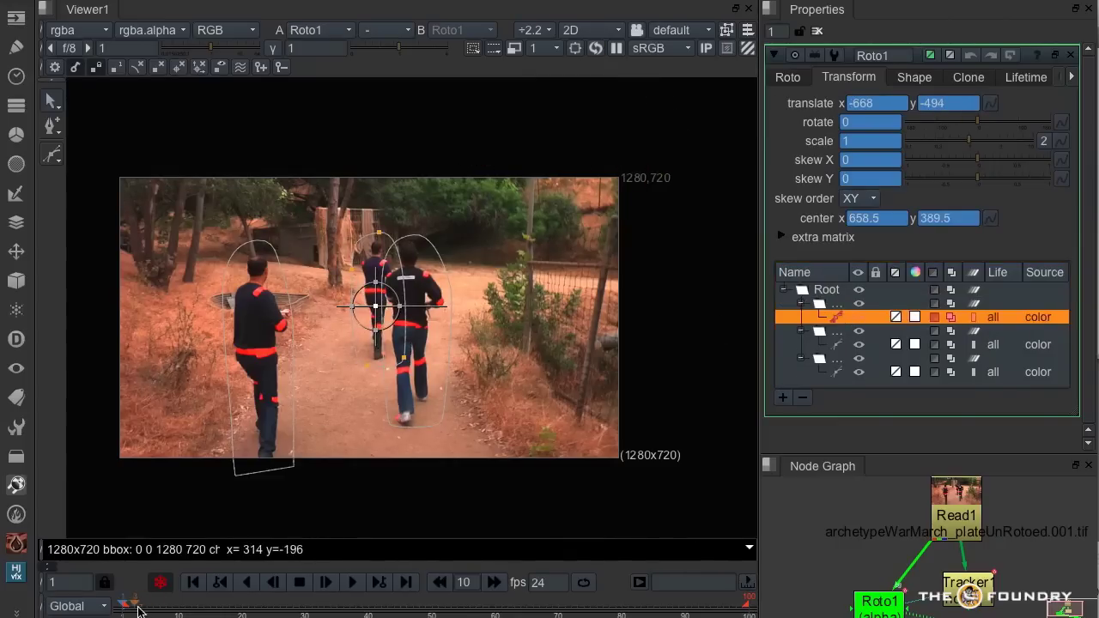
pyautogui.moveTo(137, 610)
pyautogui.mouseDown()
pyautogui.moveTo(747, 615)
pyautogui.moveTo(127, 608)
pyautogui.mouseUp()
pyautogui.moveTo(887, 539); pyautogui.dragTo(858, 526, button='middle')
pyautogui.click(916, 557)
# - Open Tracker1's settings and add track 4 on the tree trunk at frame 1
pyautogui.doubleClick(919, 556)
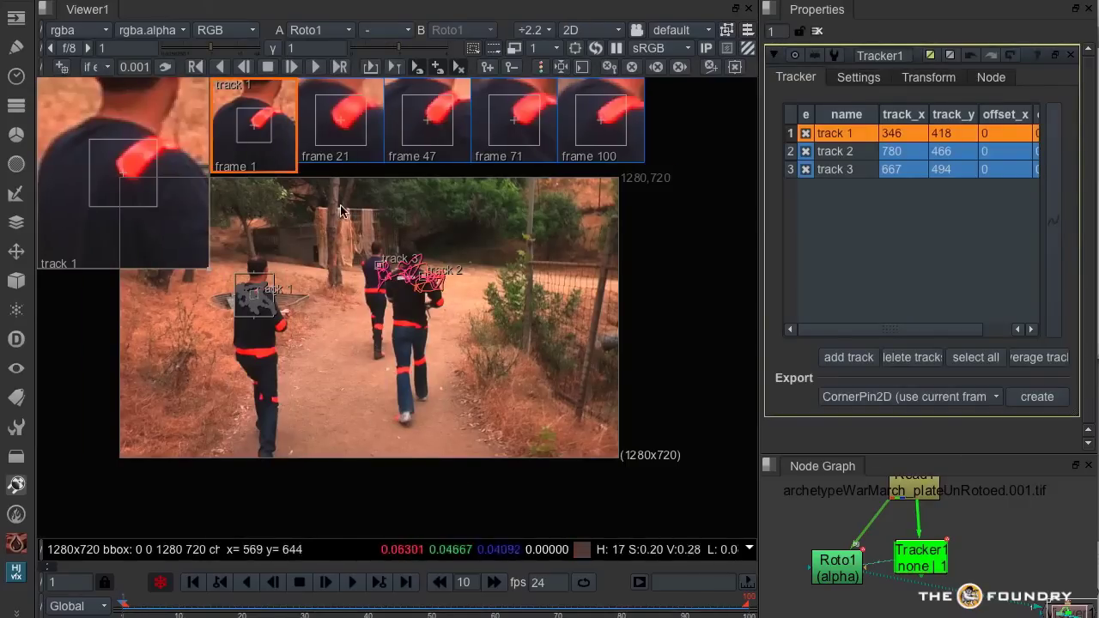
pyautogui.scroll(4, 365, 200)
pyautogui.scroll(3, 368, 203)
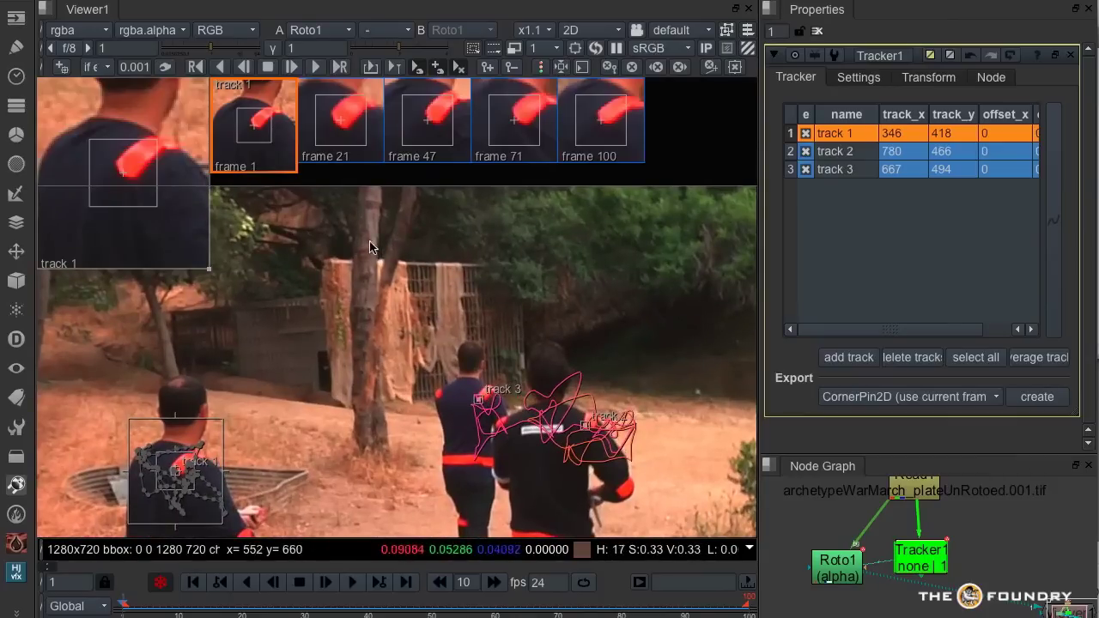
pyautogui.moveTo(142, 608); pyautogui.dragTo(125, 609)
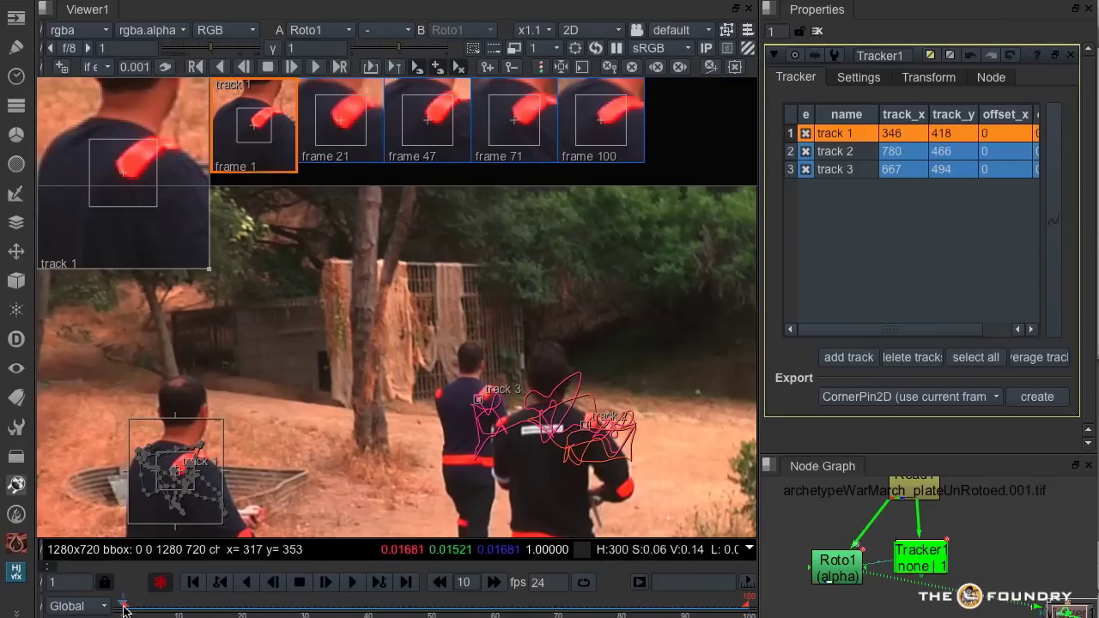
pyautogui.keyDown('ctrl'); pyautogui.keyDown('alt'); pyautogui.click(371, 250); pyautogui.keyUp('alt'); pyautogui.keyUp('ctrl')
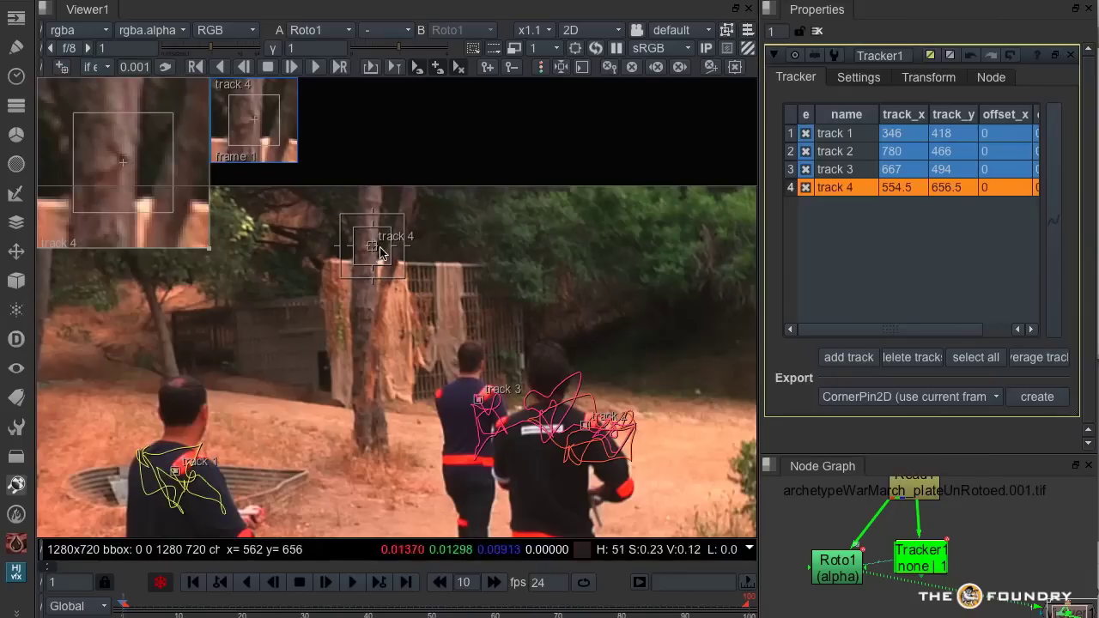
pyautogui.moveTo(374, 249); pyautogui.dragTo(384, 257)
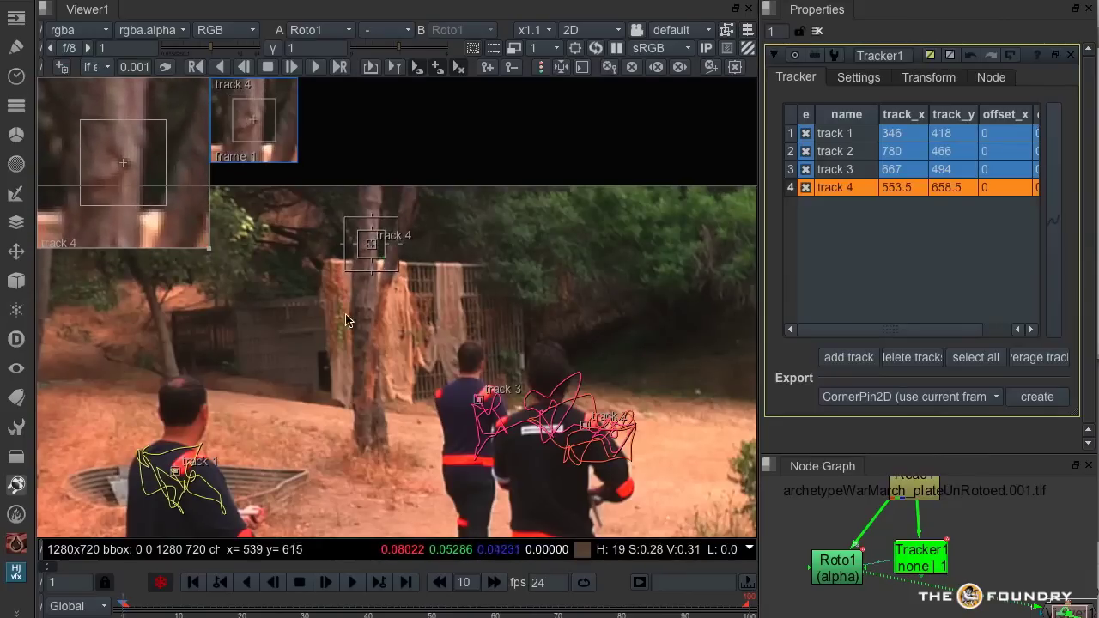
# - Keyframe track 4 on the trunk at frames 20 and 40, then move to frame 60
pyautogui.click(243, 610)
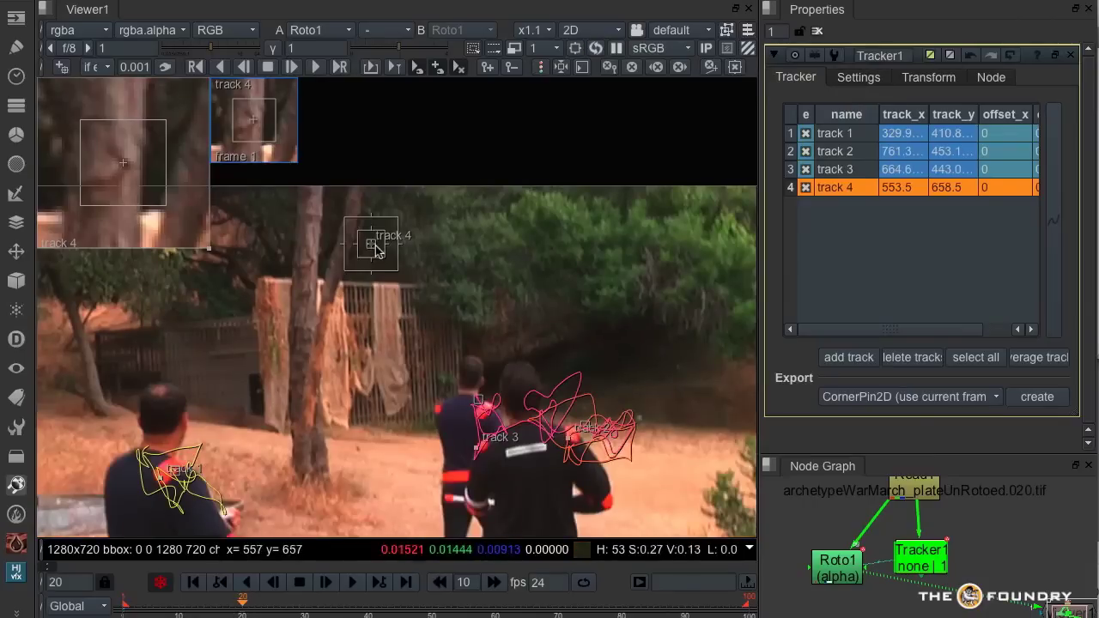
pyautogui.moveTo(370, 248); pyautogui.dragTo(313, 266)
pyautogui.click(266, 132)
pyautogui.click(334, 132)
pyautogui.click(368, 606)
pyautogui.moveTo(311, 261); pyautogui.dragTo(251, 218)
pyautogui.click(496, 613)
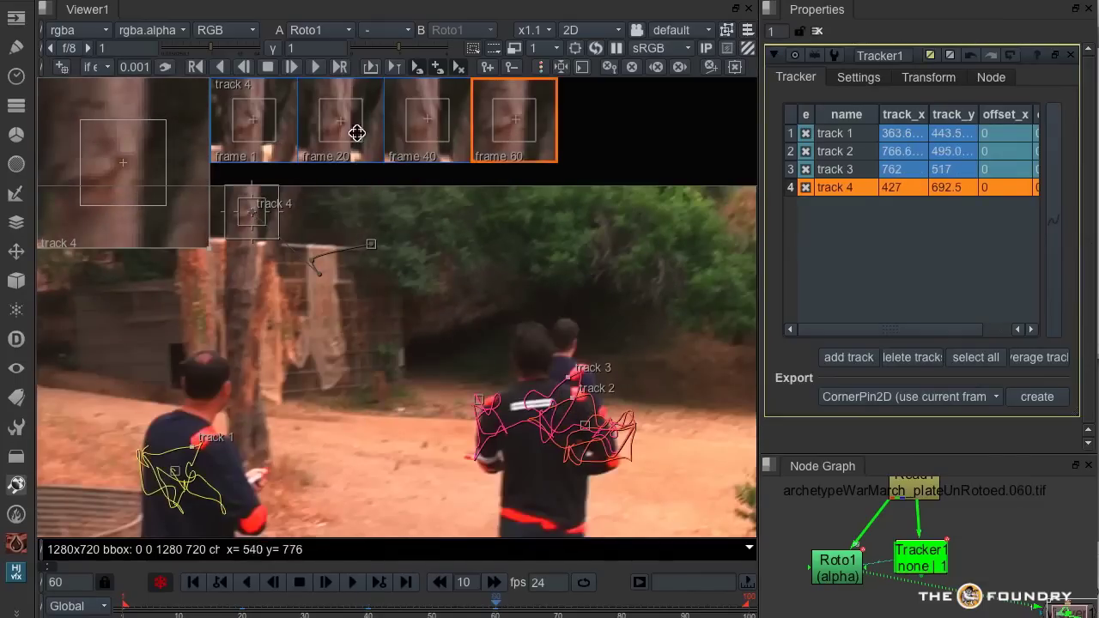
# - Review track 4's keyframe thumbnails at frames 1, 20, 40 and 60
pyautogui.click(432, 135)
pyautogui.click(265, 130)
pyautogui.click(434, 134)
pyautogui.click(513, 137)
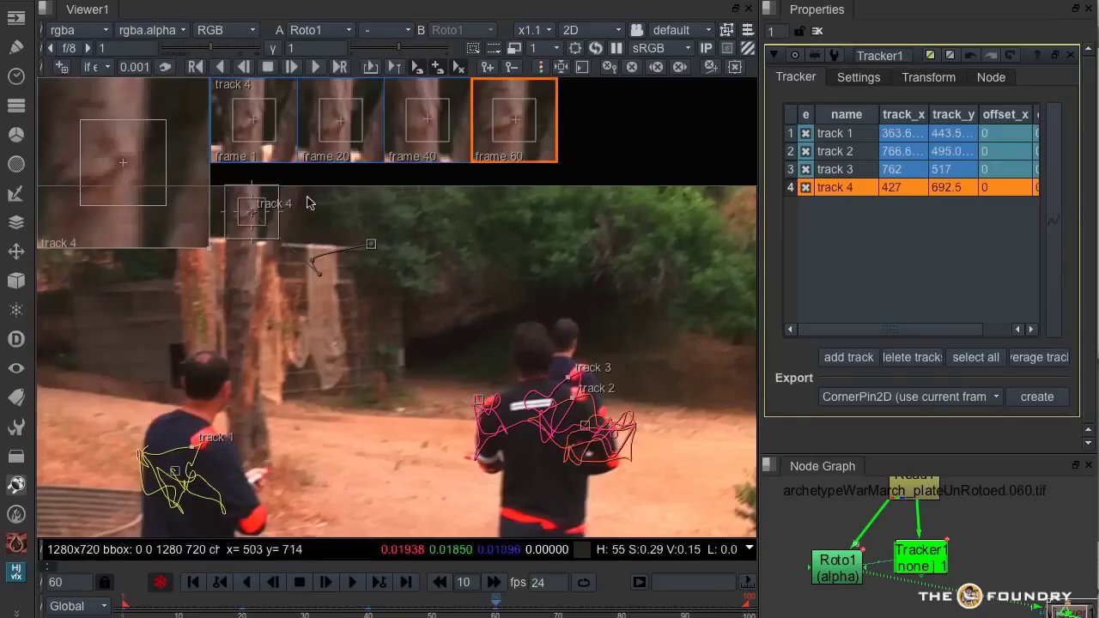
pyautogui.click(249, 137)
pyautogui.click(328, 137)
pyautogui.click(432, 142)
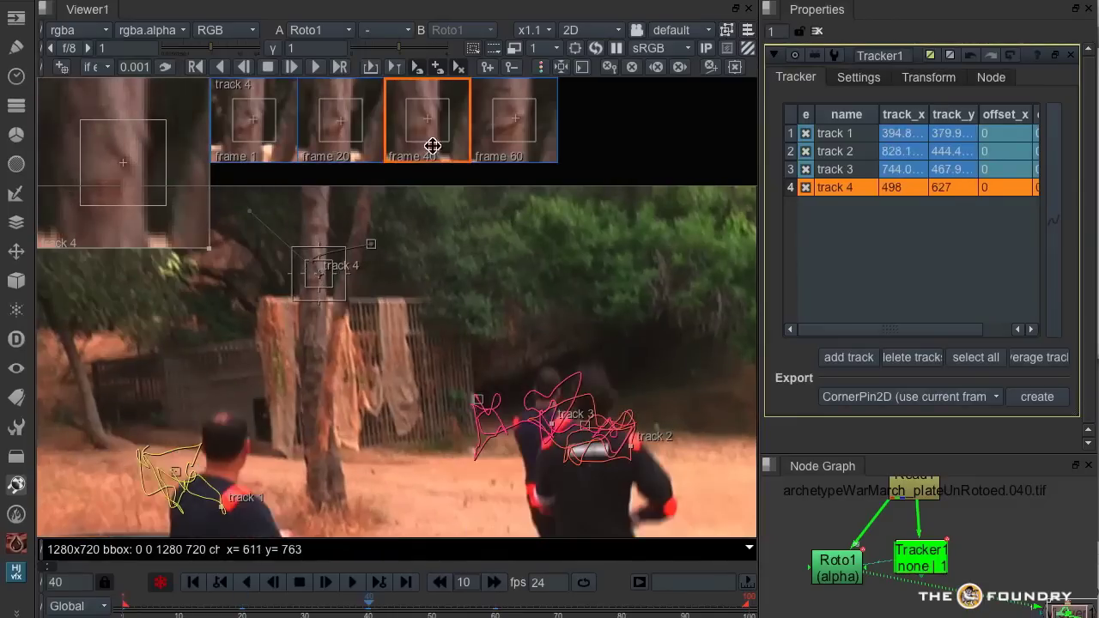
# - Track track 4 backward from frame 60 and scrub earlier frames to check it
pyautogui.click(502, 145)
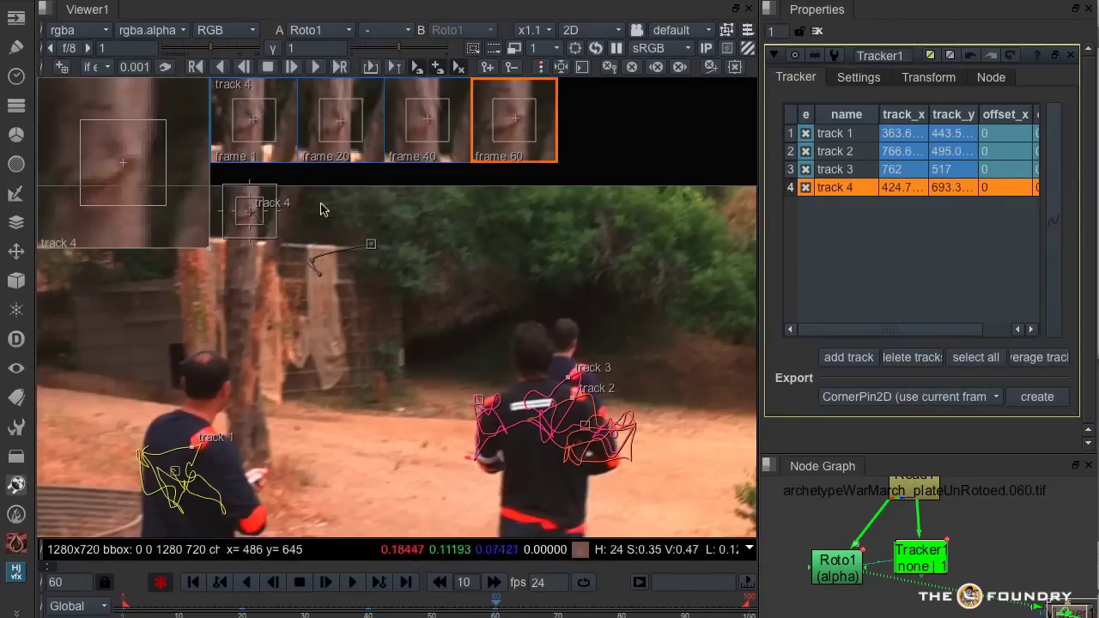
pyautogui.click(373, 68)
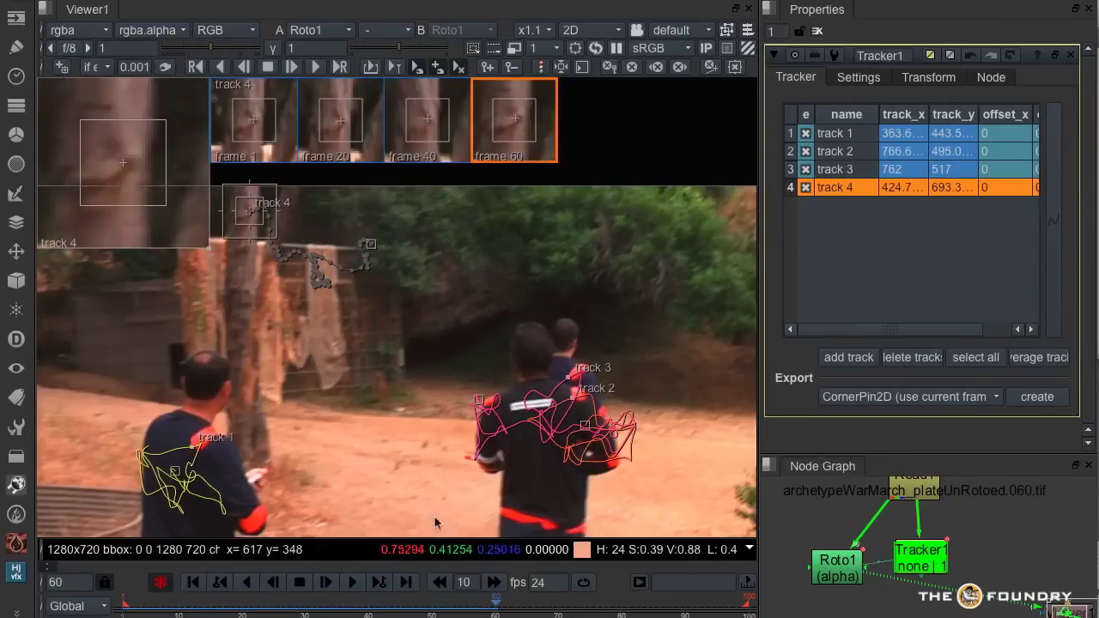
pyautogui.moveTo(129, 611); pyautogui.dragTo(210, 606)
# - Show track 4's error-coloured path, then move Tracker1 aside and enlarge the Node Graph
pyautogui.click(542, 69)
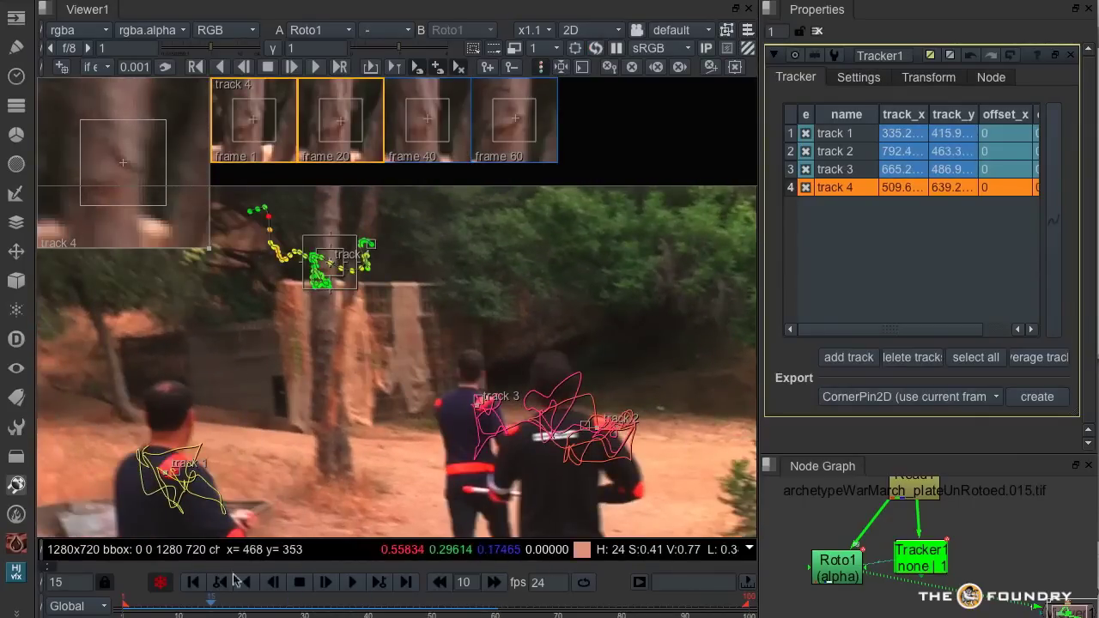
pyautogui.moveTo(139, 614); pyautogui.dragTo(190, 611)
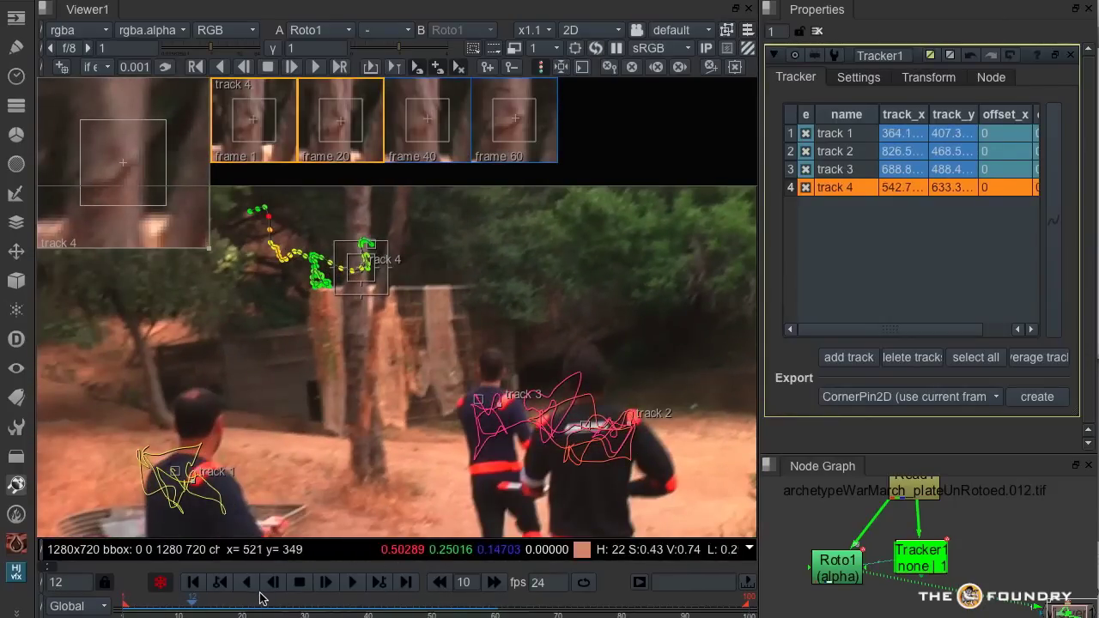
pyautogui.moveTo(932, 561); pyautogui.dragTo(989, 557)
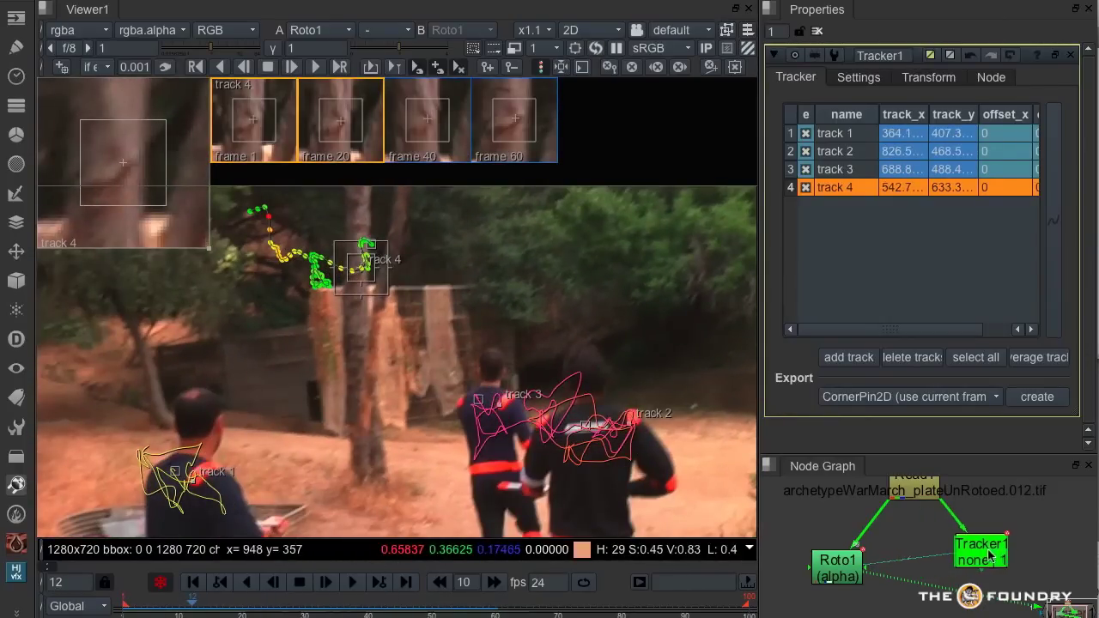
pyautogui.click(933, 579)
pyautogui.moveTo(934, 455); pyautogui.dragTo(934, 279)
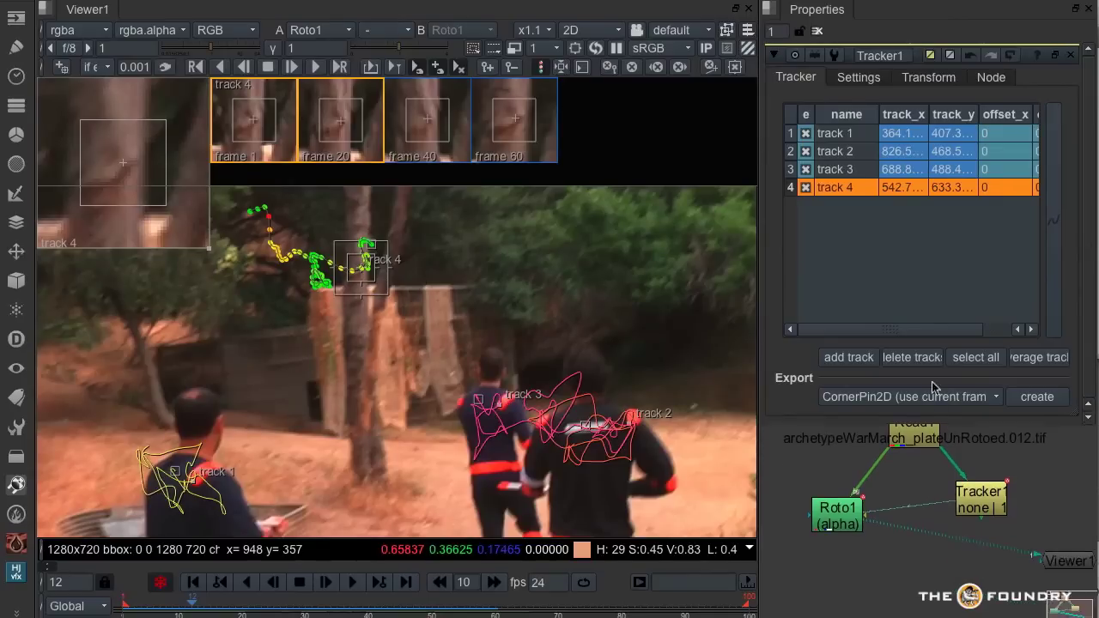
# - Add a CameraTracker node by searching 'cam' in the node search
pyautogui.press('Tab')
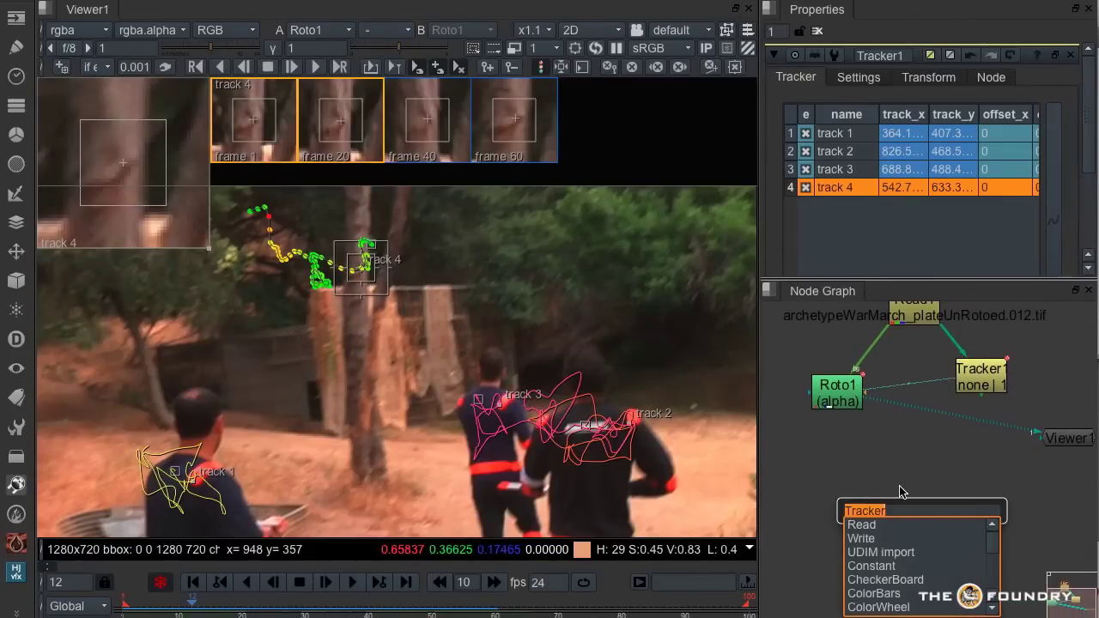
pyautogui.write('cam')
pyautogui.click(914, 555)
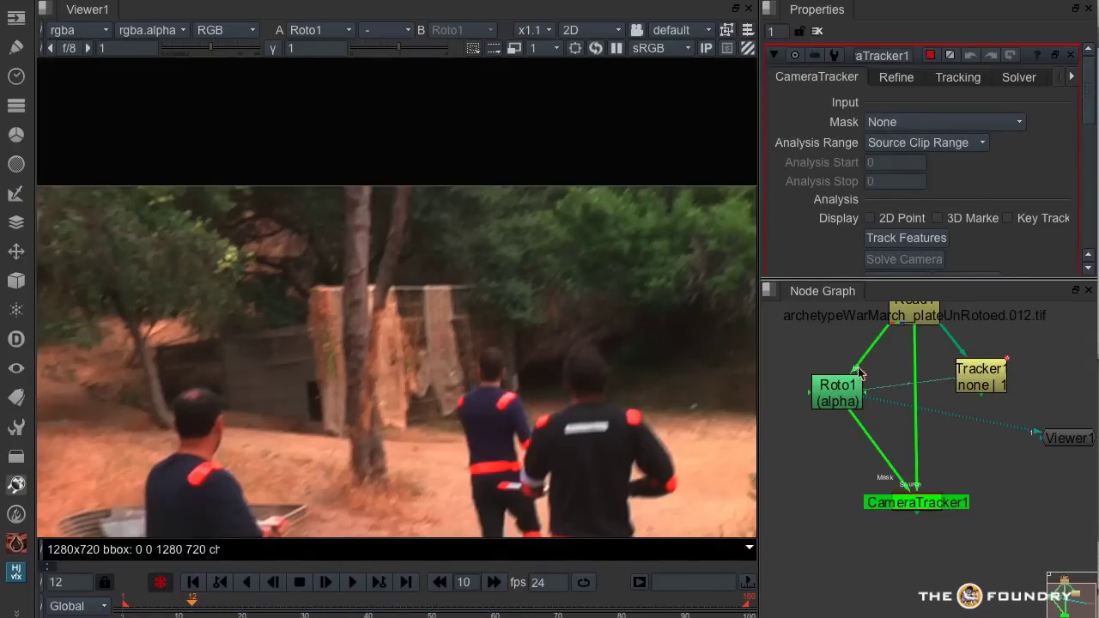
# - Detach Roto1's input from the plate and set CameraTracker1's Mask to Mask Alpha
pyautogui.moveTo(859, 371); pyautogui.dragTo(917, 506)
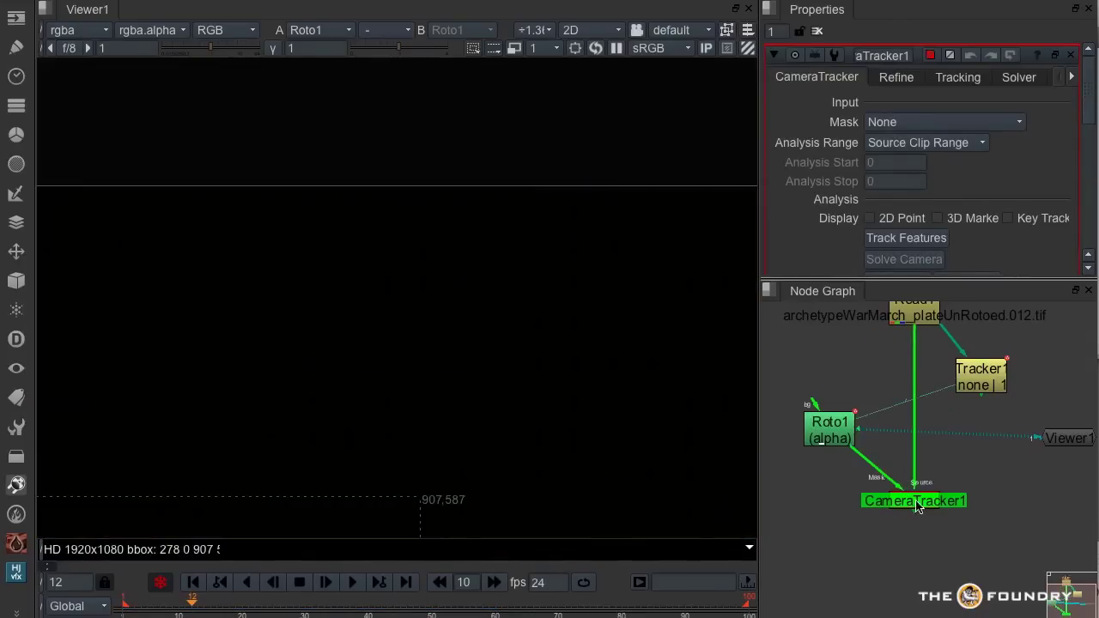
pyautogui.click(912, 123)
pyautogui.click(938, 217)
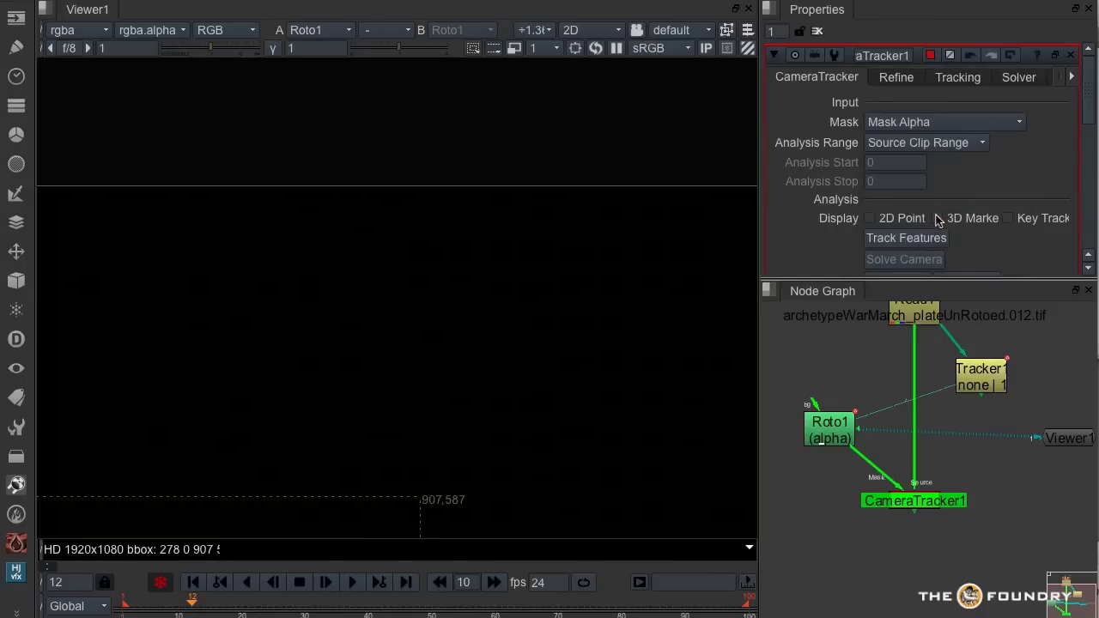
pyautogui.moveTo(981, 389); pyautogui.dragTo(982, 395)
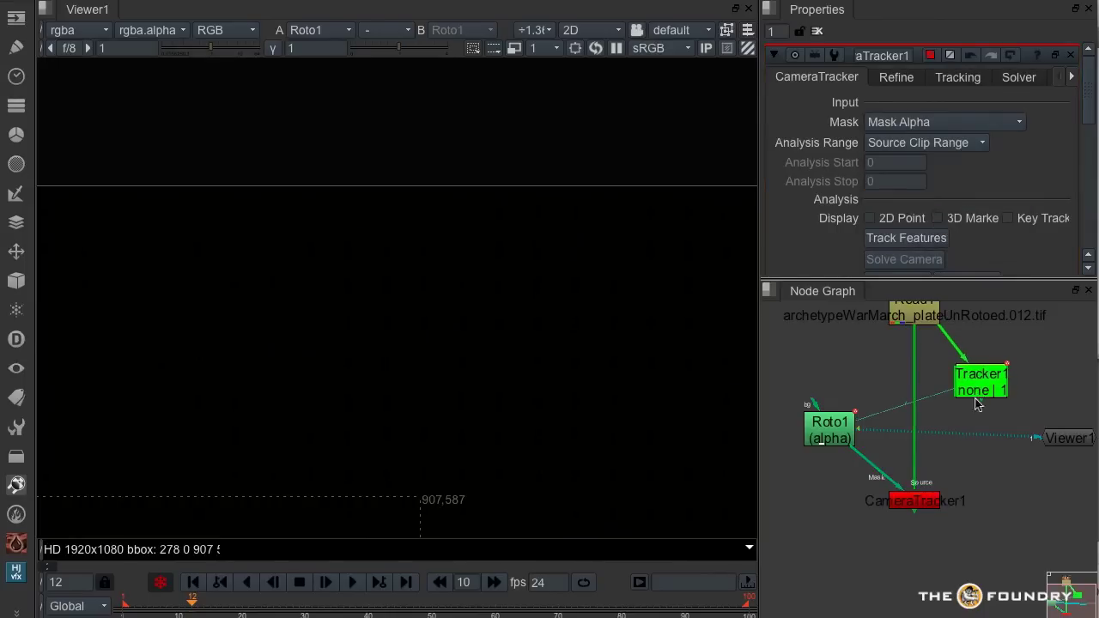
pyautogui.moveTo(1065, 280); pyautogui.dragTo(1064, 349)
# - In CameraTracker1's Tracking settings, add User Track 0 and link it to Tracker1's track 4
pyautogui.click(958, 78)
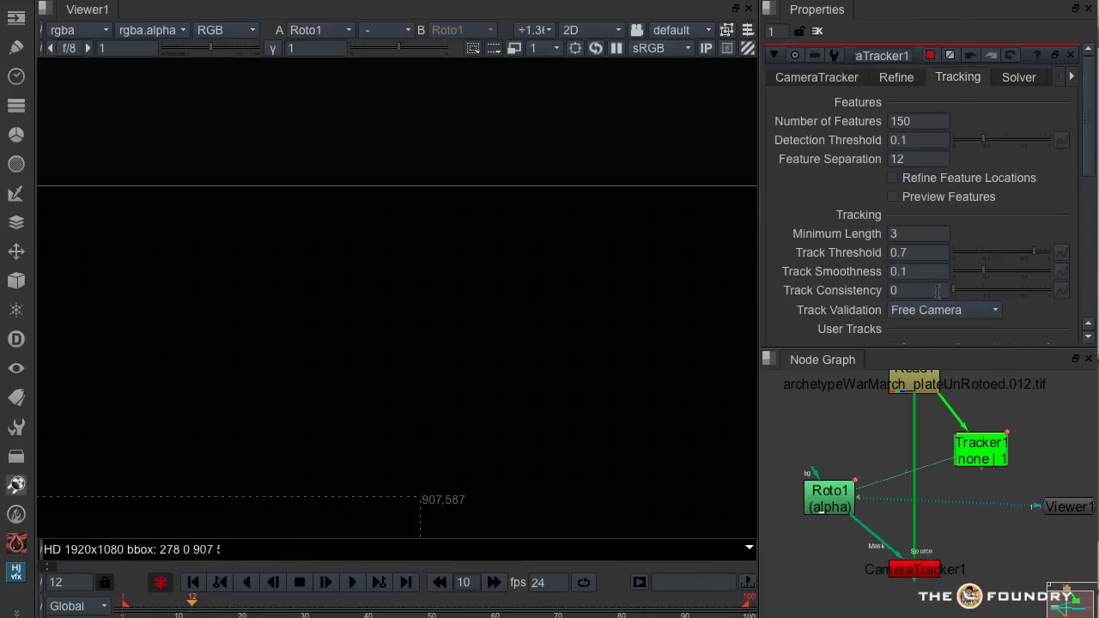
pyautogui.scroll(-4, 901, 222)
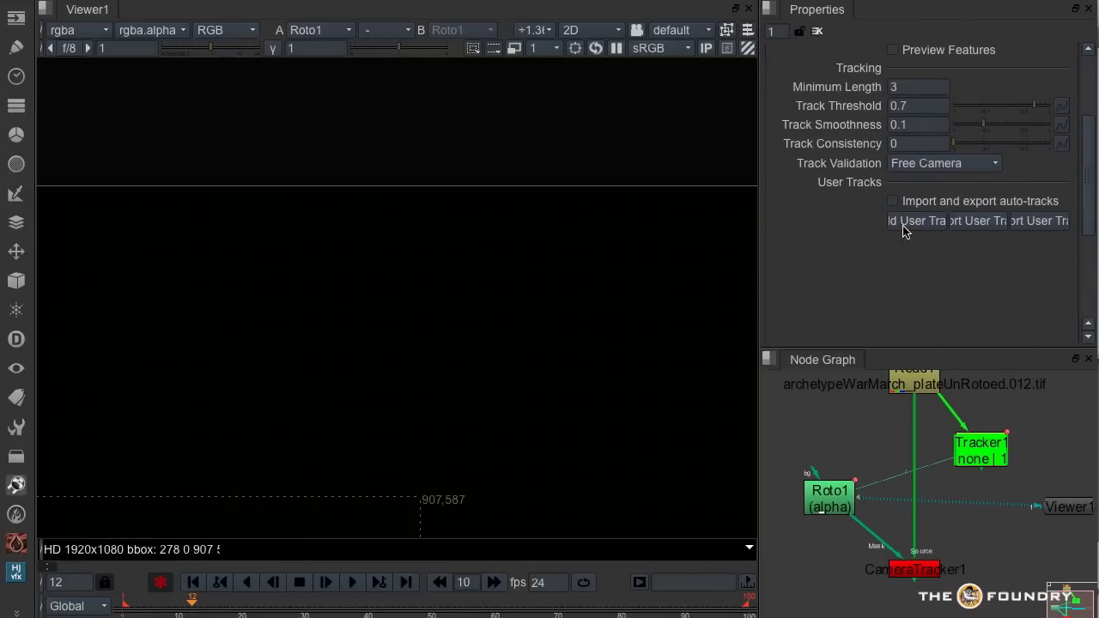
pyautogui.moveTo(756, 244); pyautogui.dragTo(582, 239)
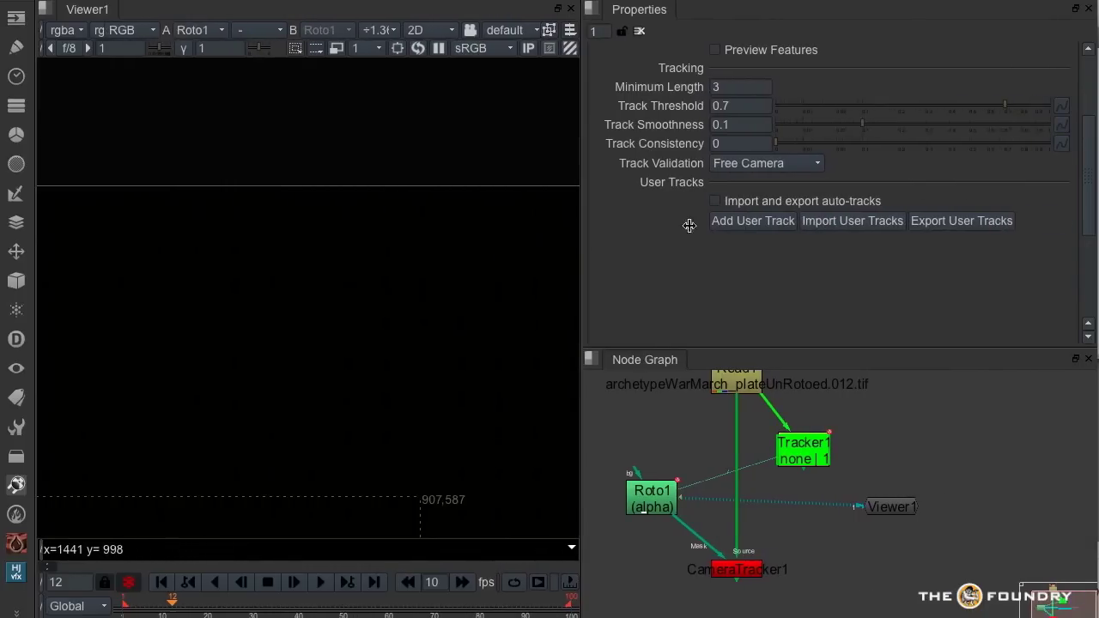
pyautogui.click(756, 222)
pyautogui.click(863, 242)
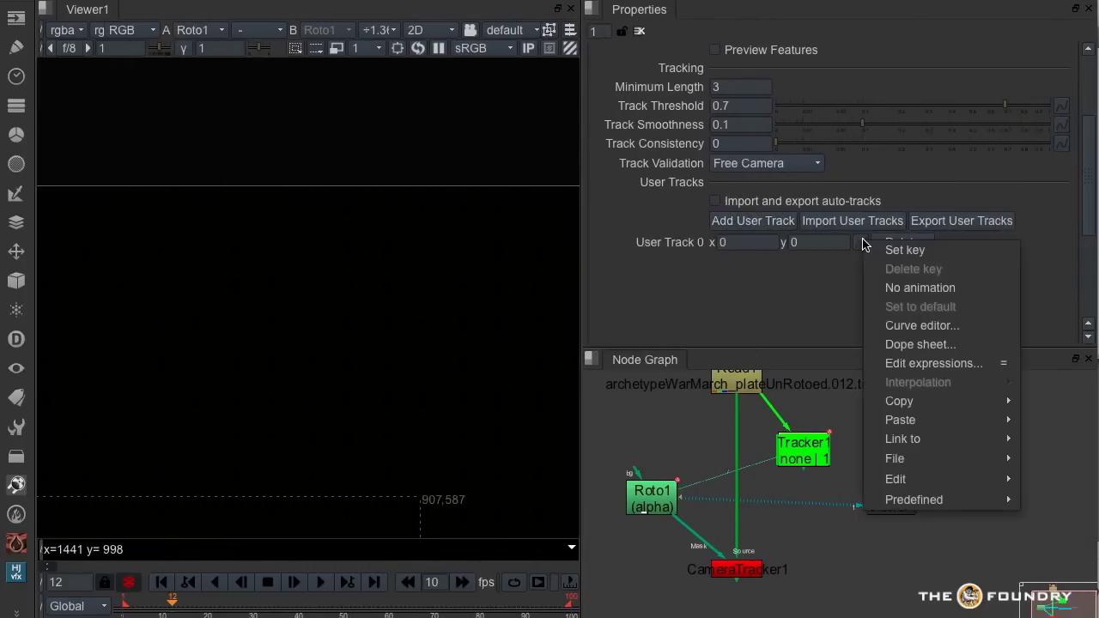
pyautogui.moveTo(937, 440)
pyautogui.moveTo(847, 462)
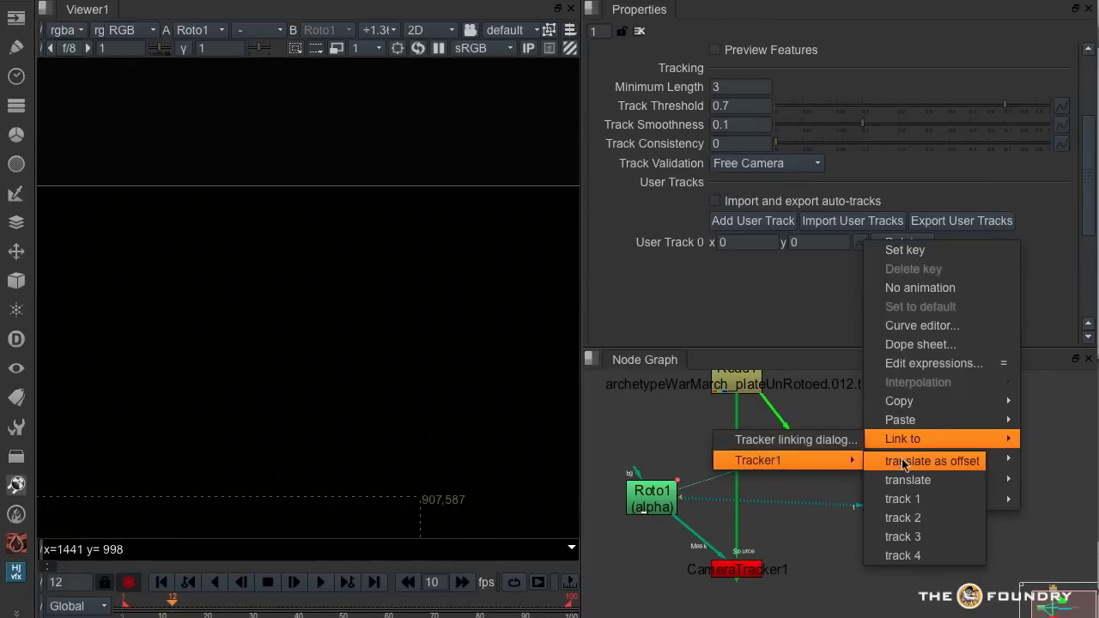
pyautogui.click(909, 557)
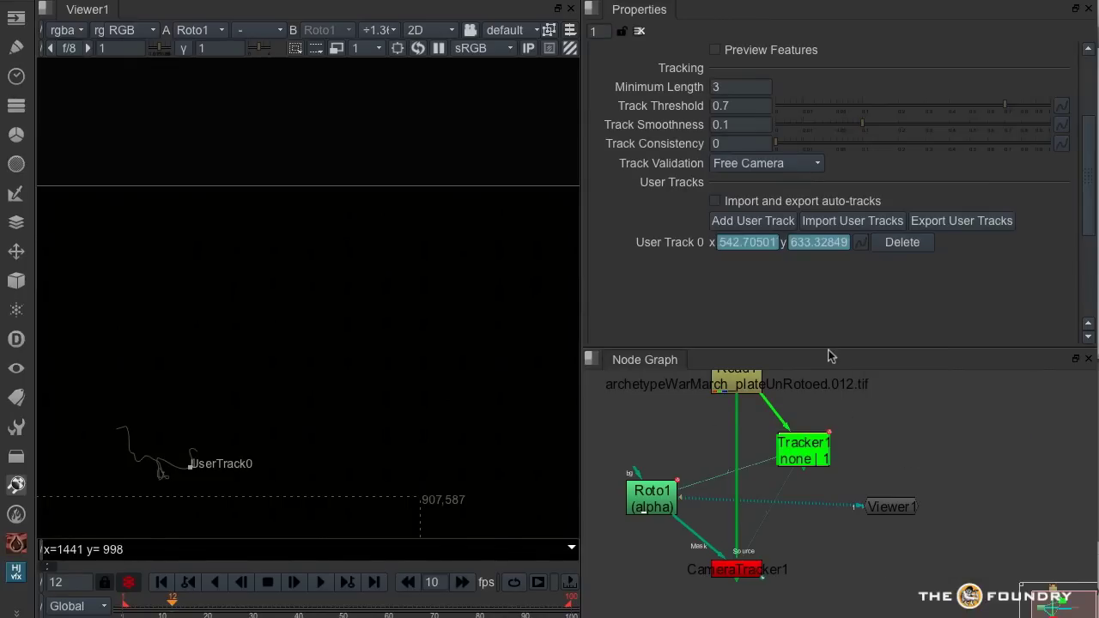
# - Generate User Track 0 keyframes from frame 1 to 100, then check frame 63
pyautogui.click(860, 243)
pyautogui.moveTo(947, 482)
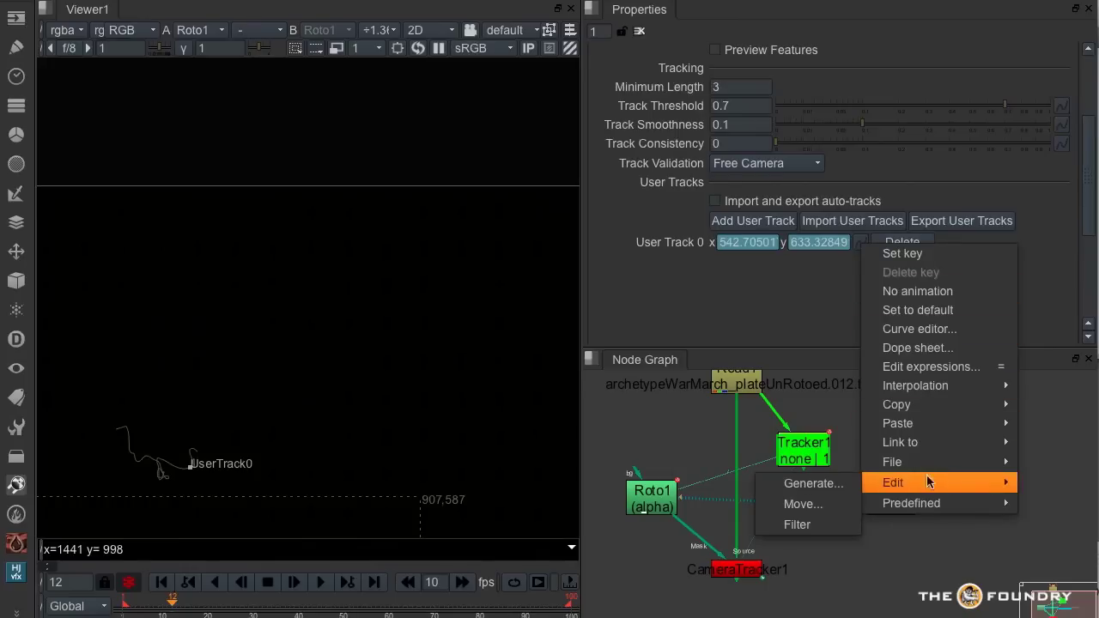
pyautogui.click(835, 483)
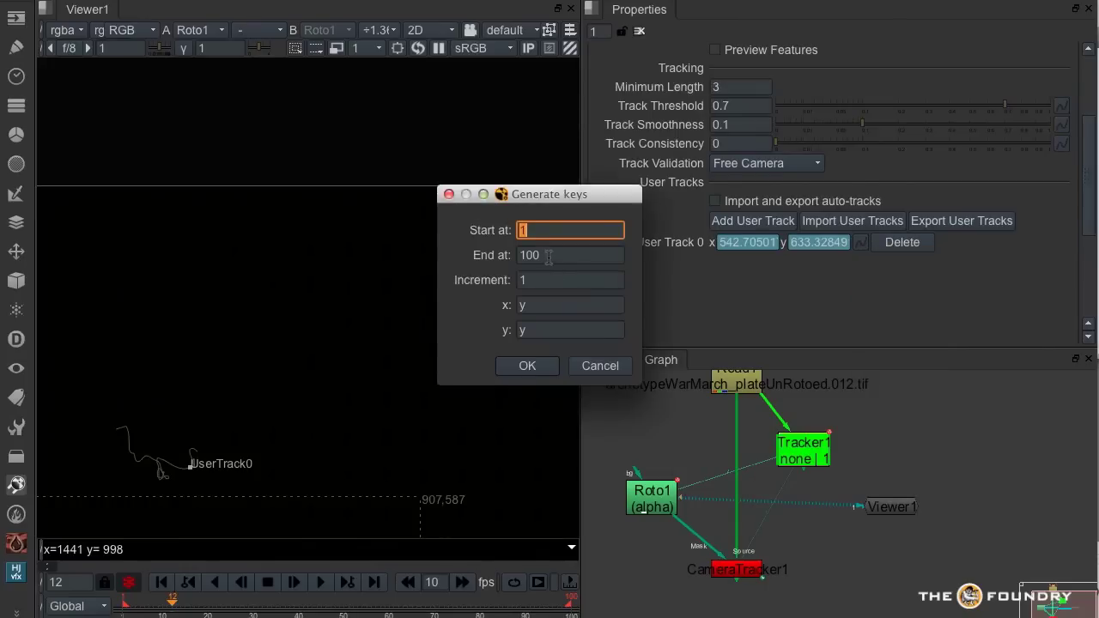
pyautogui.moveTo(547, 255); pyautogui.dragTo(517, 257)
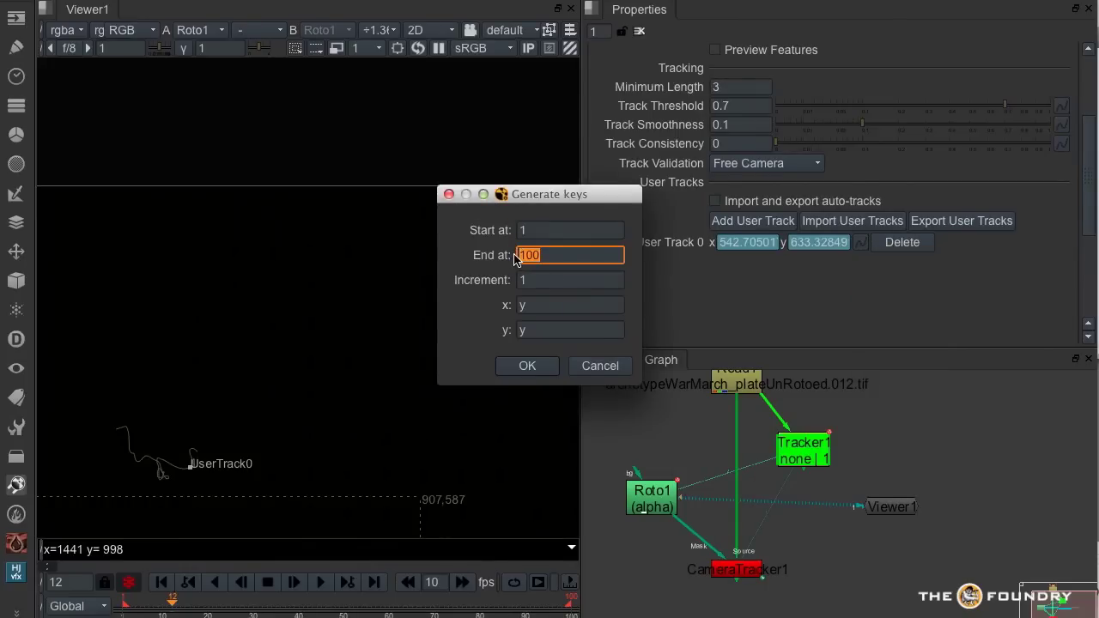
pyautogui.click(532, 369)
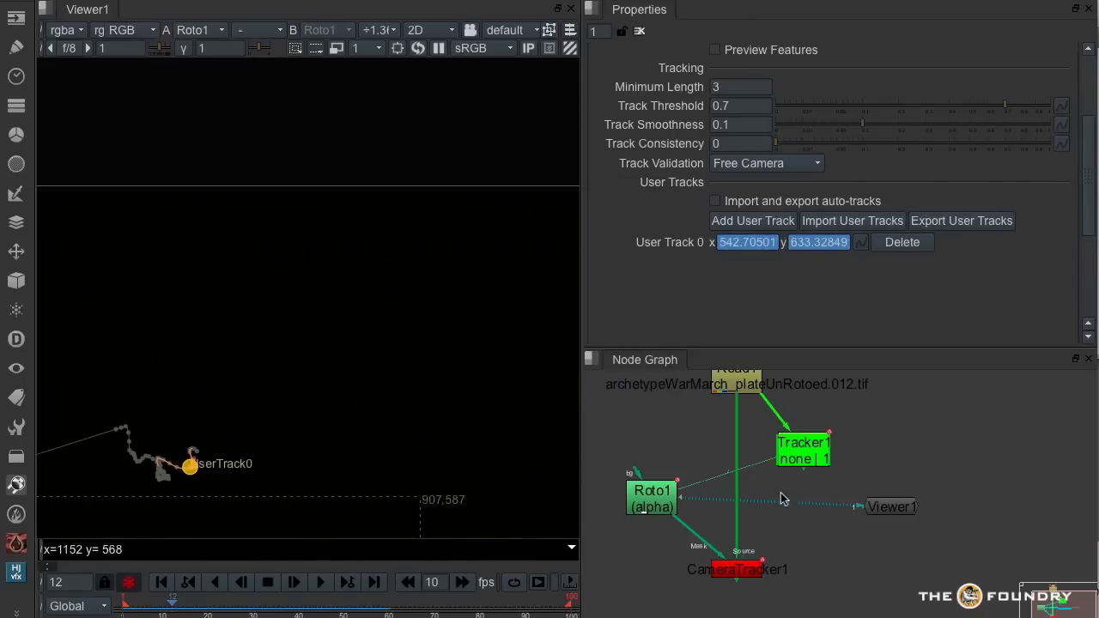
pyautogui.moveTo(213, 611); pyautogui.dragTo(390, 612)
# - Set User Track 0's curve interpolation to Before/Linear and return to frame 2
pyautogui.click(859, 242)
pyautogui.moveTo(935, 388)
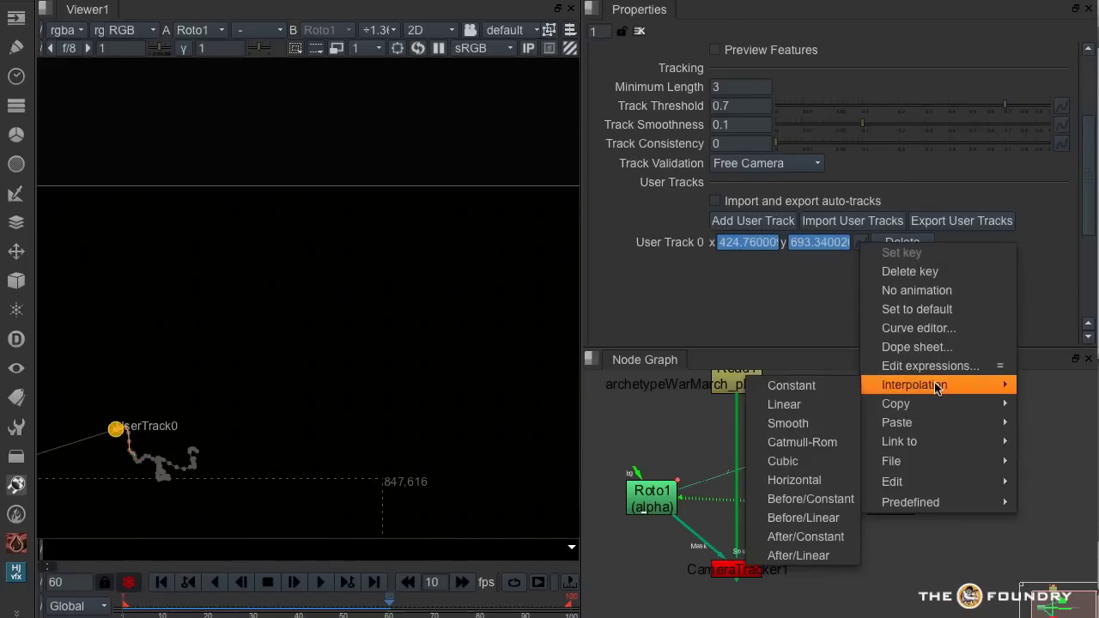
pyautogui.click(822, 537)
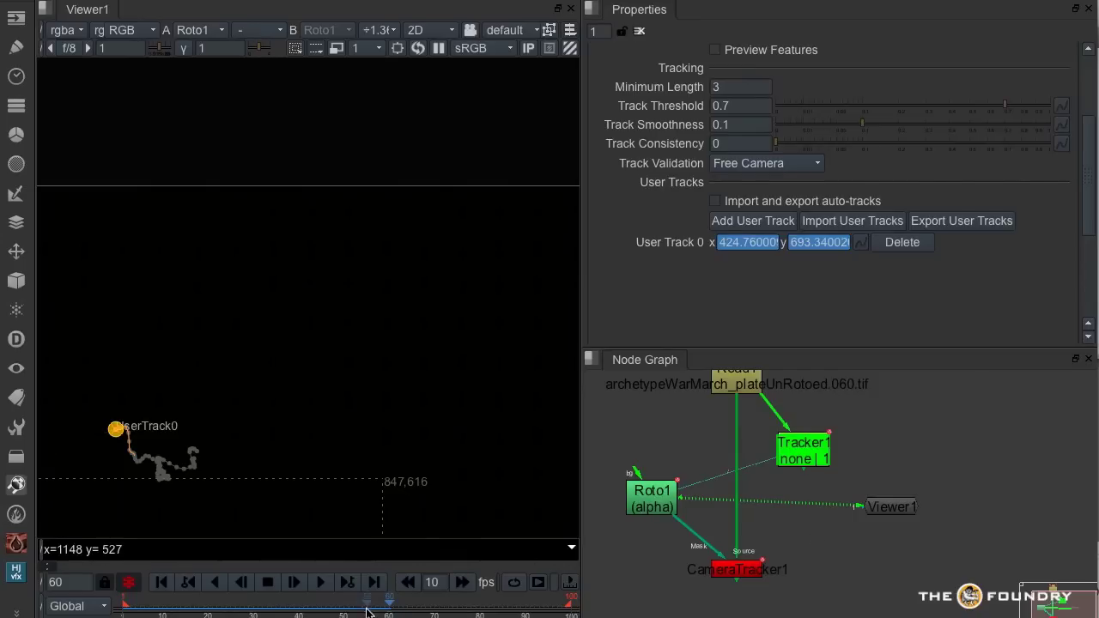
pyautogui.moveTo(367, 612); pyautogui.dragTo(126, 611)
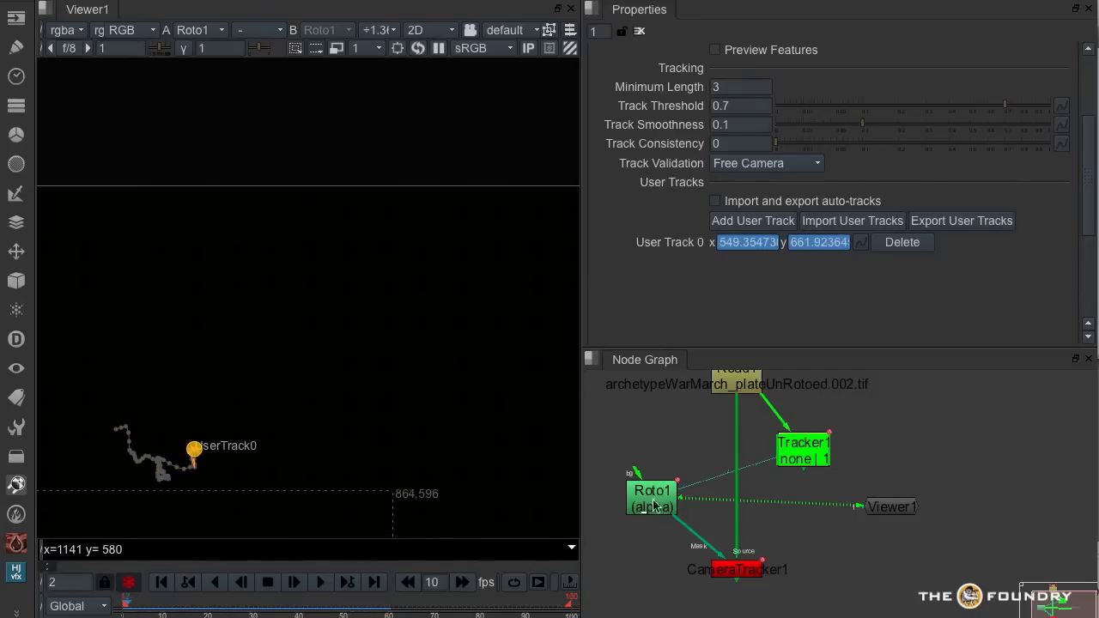
# - View CameraTracker1 and run Track Features across frames 1–100 of the masked plate
pyautogui.click(734, 570)
pyautogui.press('1')
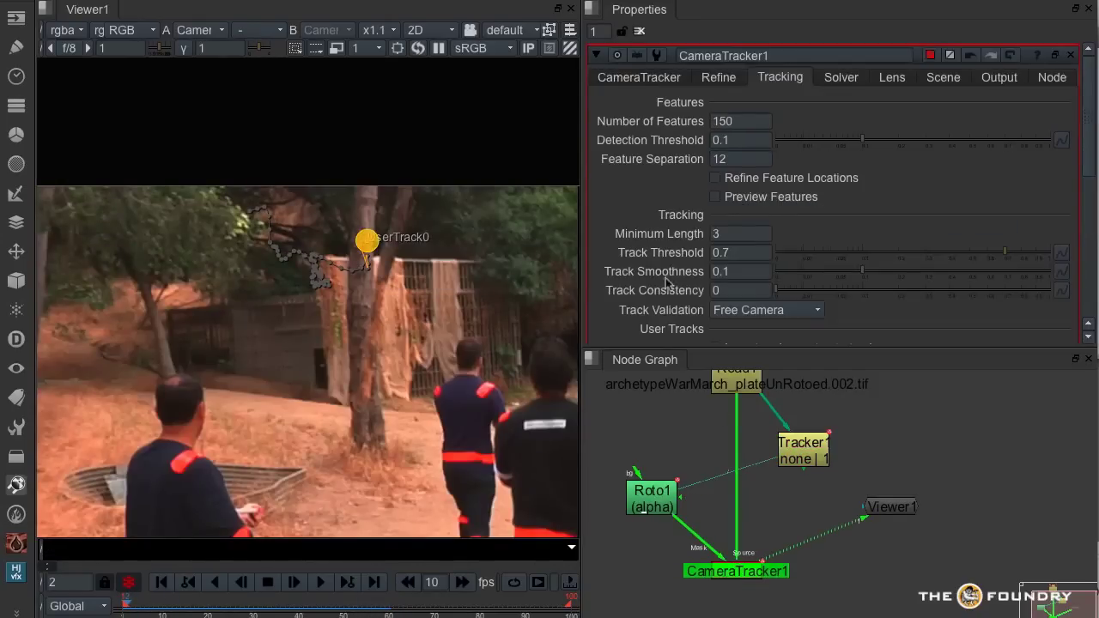
pyautogui.click(636, 79)
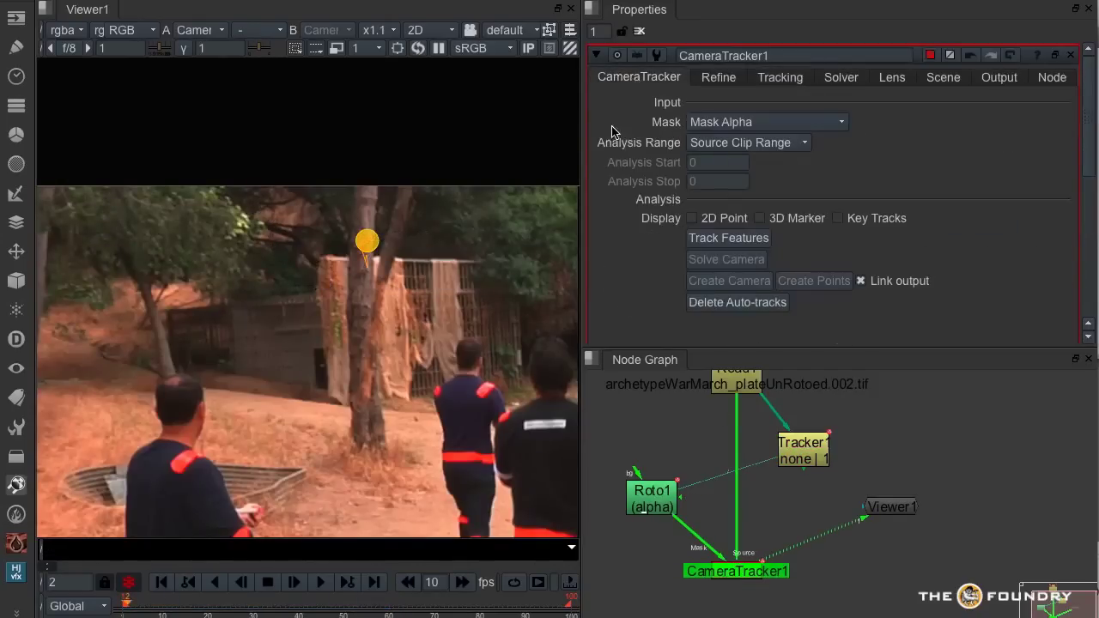
pyautogui.click(736, 240)
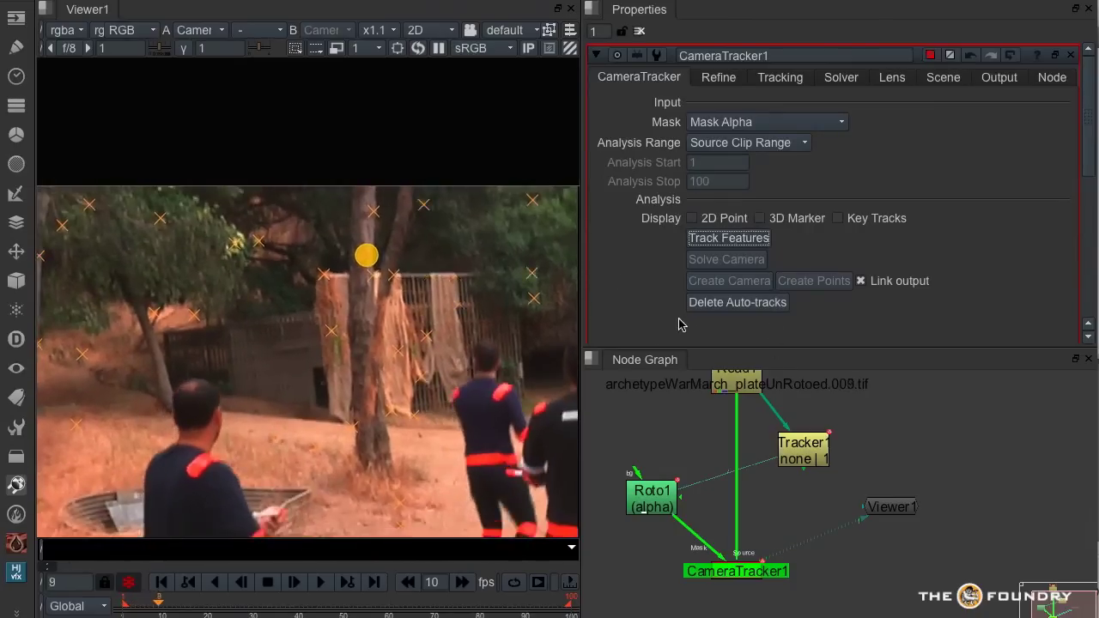
pyautogui.moveTo(581, 226); pyautogui.dragTo(907, 392)
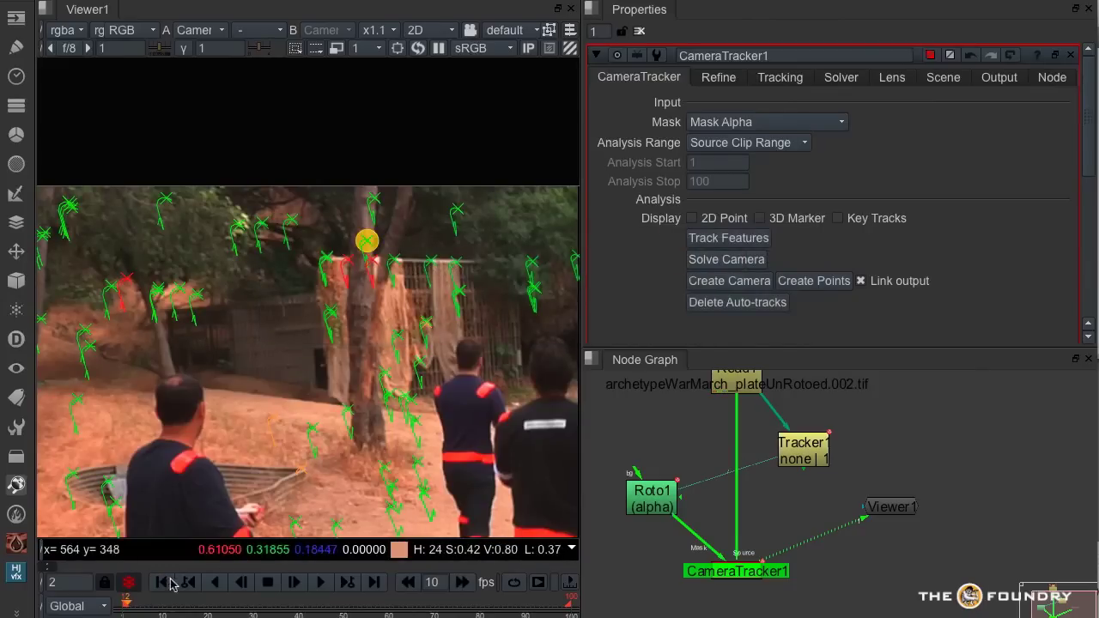
# - Create a sphere at the tree track point with uniform scale 0.0215
pyautogui.rightClick(367, 244)
pyautogui.moveTo(422, 272)
pyautogui.moveTo(430, 292)
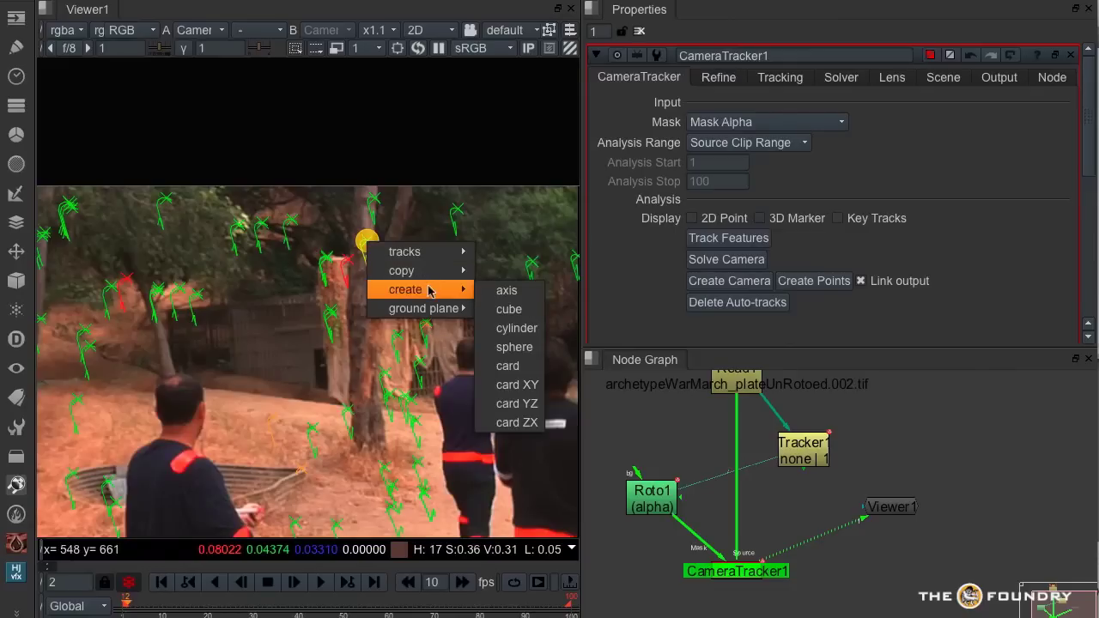
pyautogui.click(534, 346)
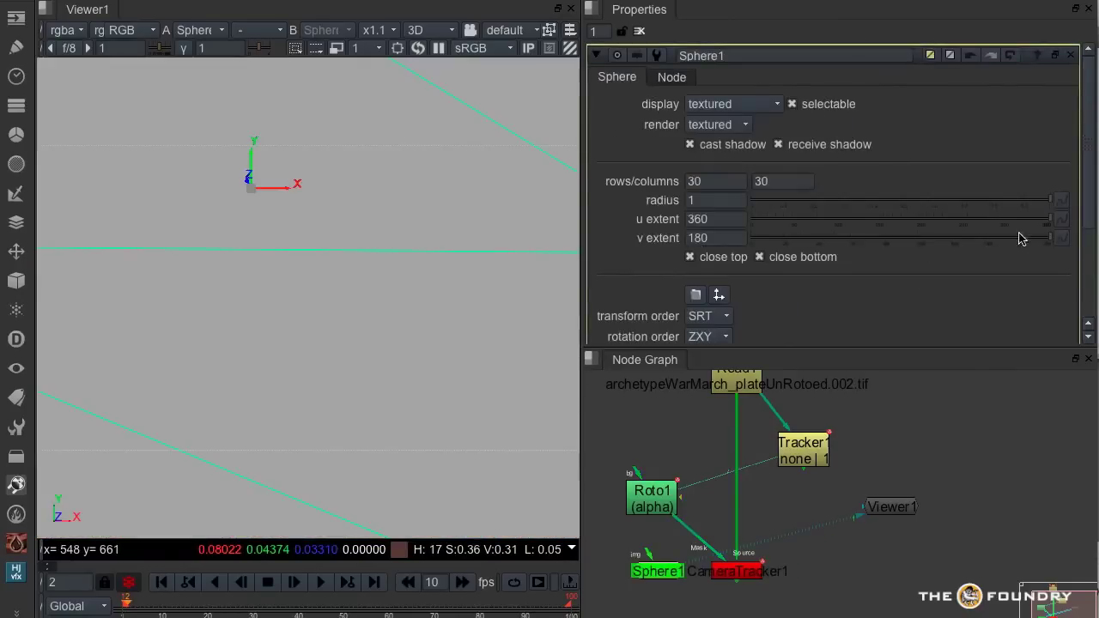
pyautogui.scroll(-3, 1082, 249)
pyautogui.scroll(-2, 1081, 253)
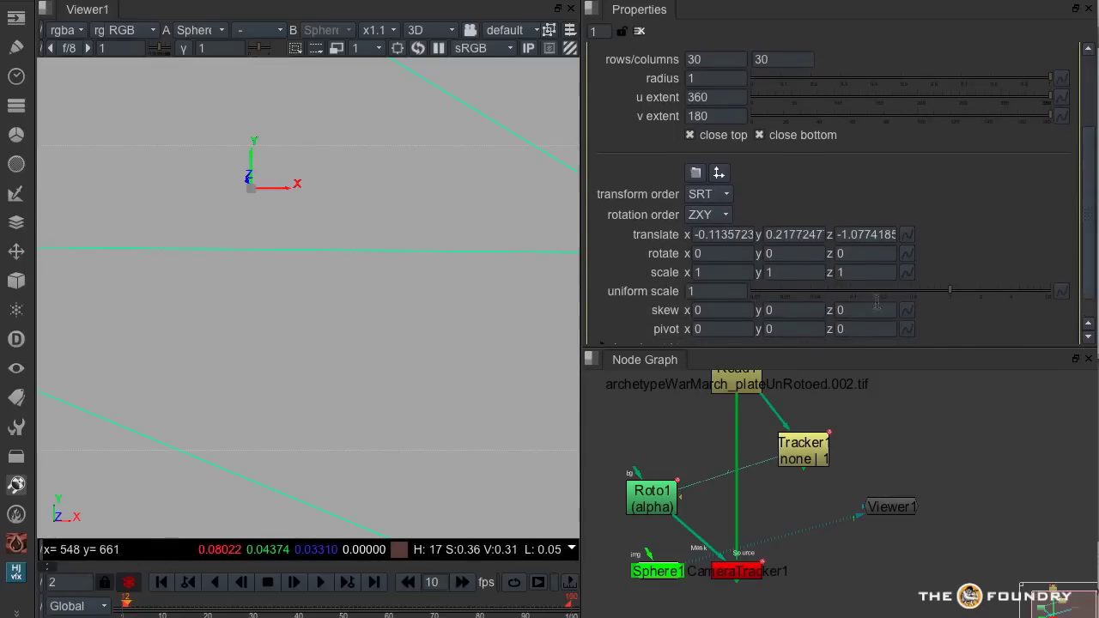
pyautogui.click(782, 295)
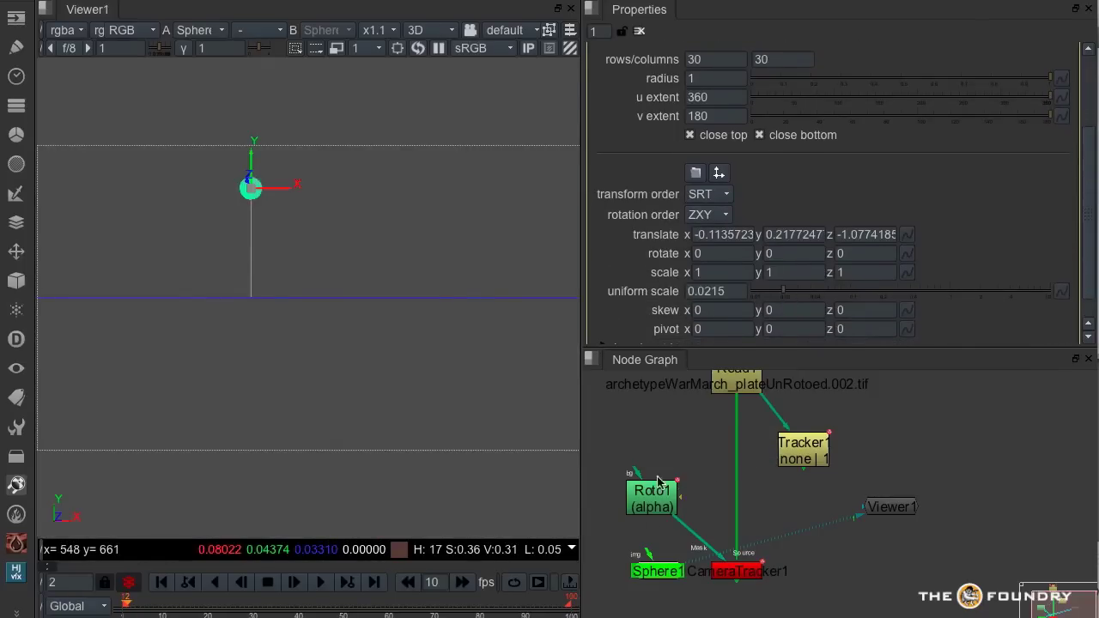
# - Move Sphere1 below Viewer1 and add a CheckerBoard node feeding it
pyautogui.moveTo(655, 573); pyautogui.dragTo(873, 582)
pyautogui.click(848, 546)
pyautogui.press('Tab')
pyautogui.write('chec')
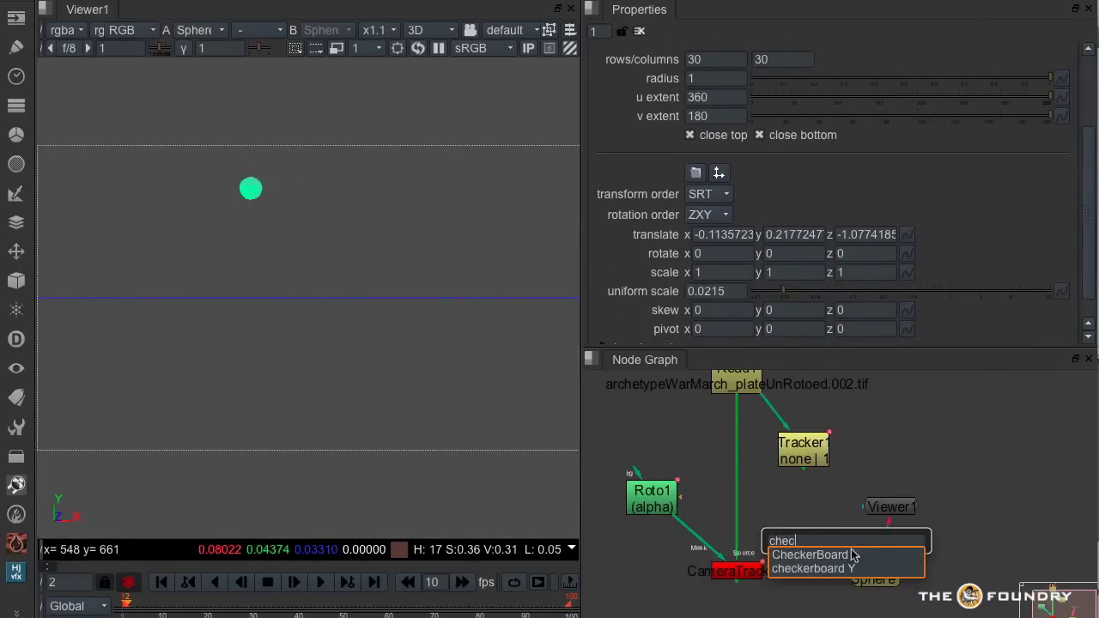
pyautogui.click(852, 556)
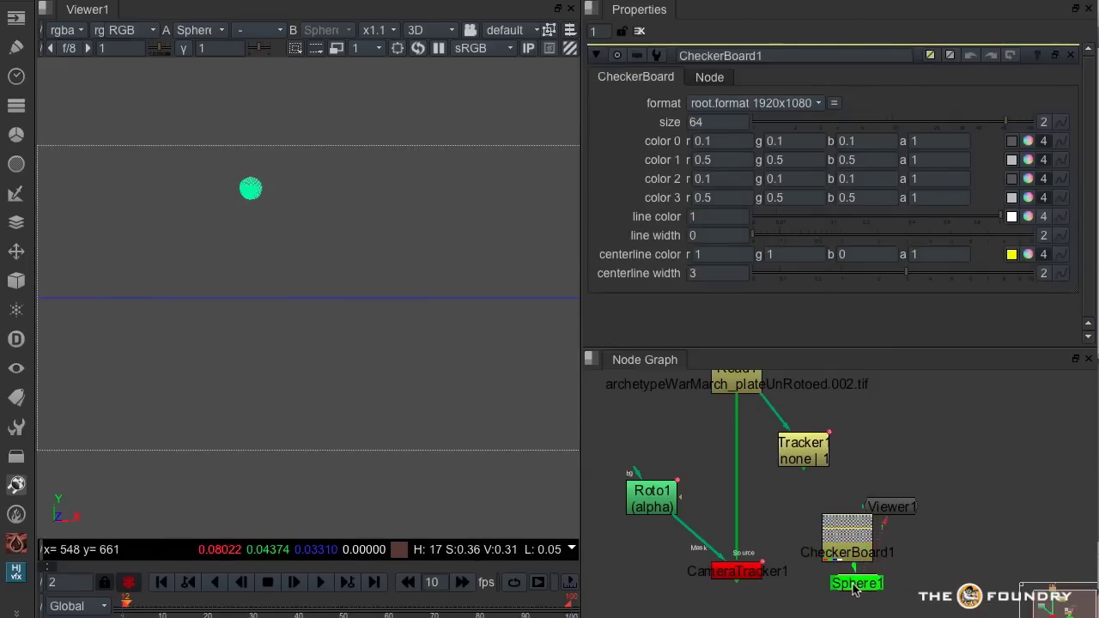
pyautogui.scroll(-4, 767, 528)
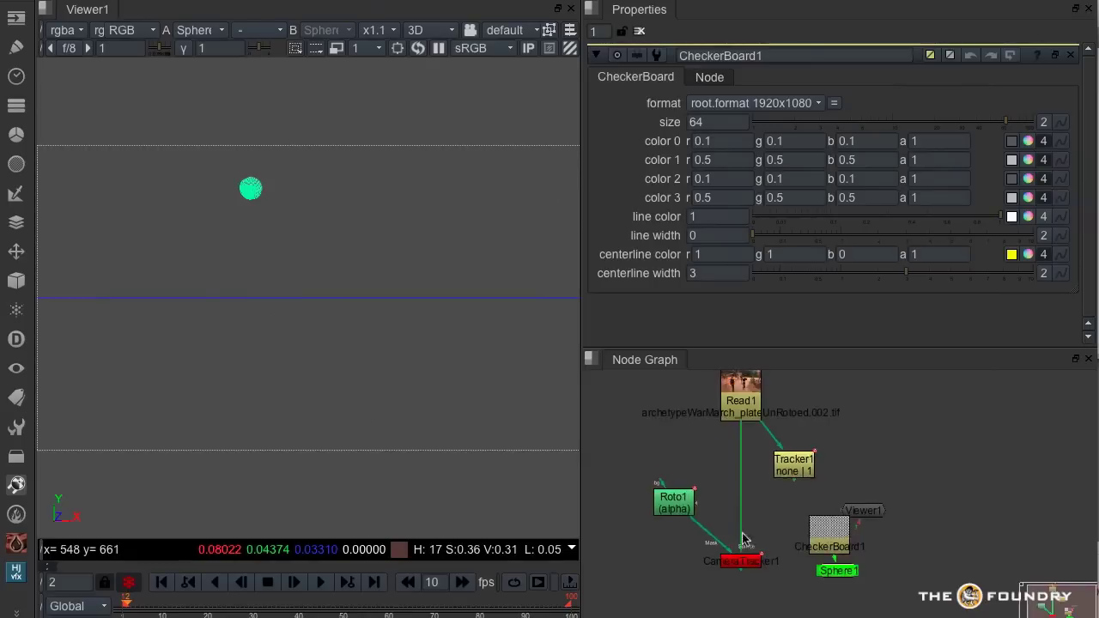
# - Create the solved camera, connect ScanlineRender1's bg to Read1, and view ScanlineRender1
pyautogui.doubleClick(762, 480)
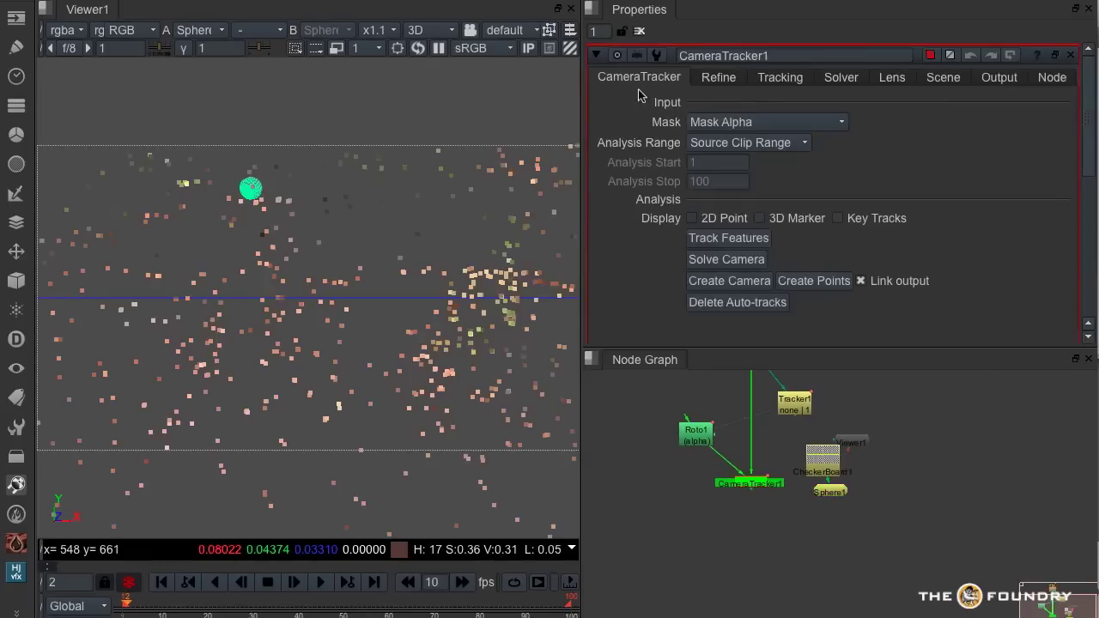
pyautogui.click(730, 281)
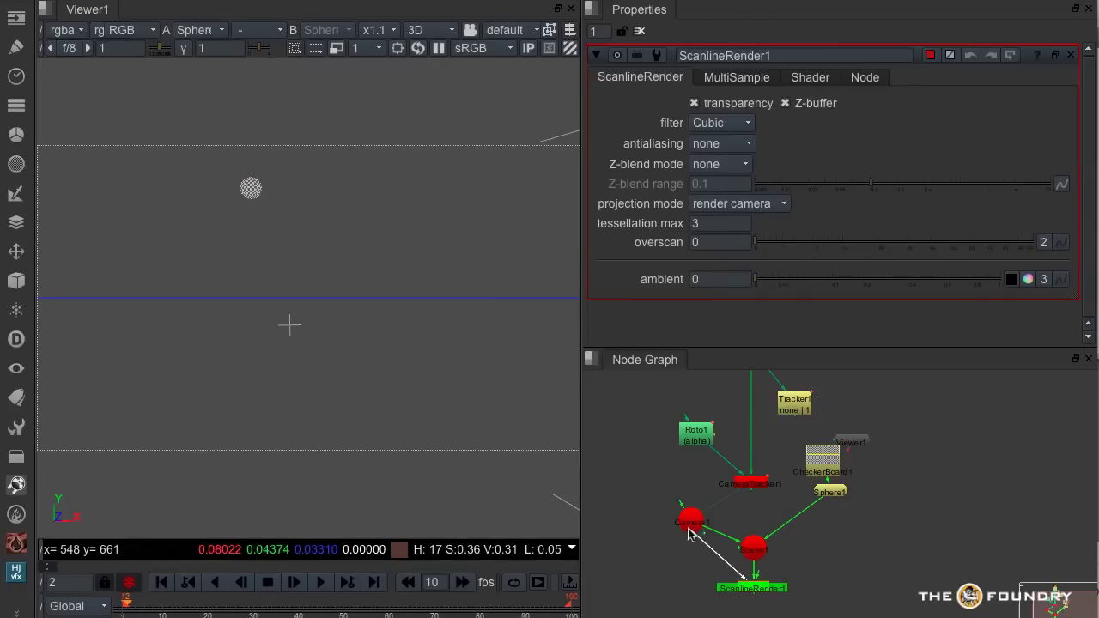
pyautogui.moveTo(757, 570); pyautogui.dragTo(794, 413)
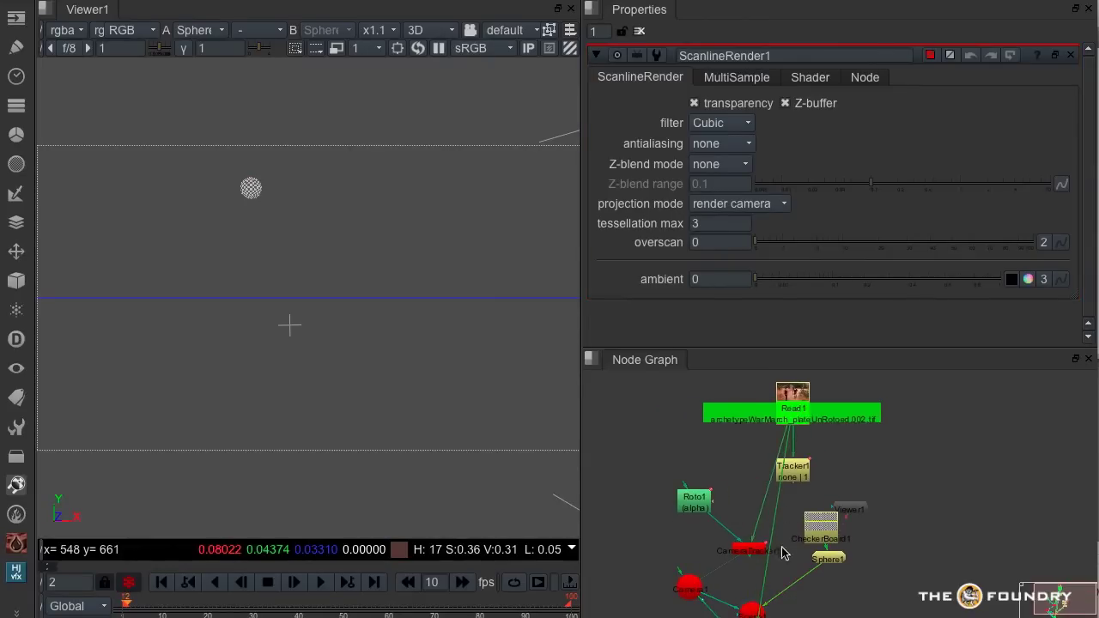
pyautogui.press('1')
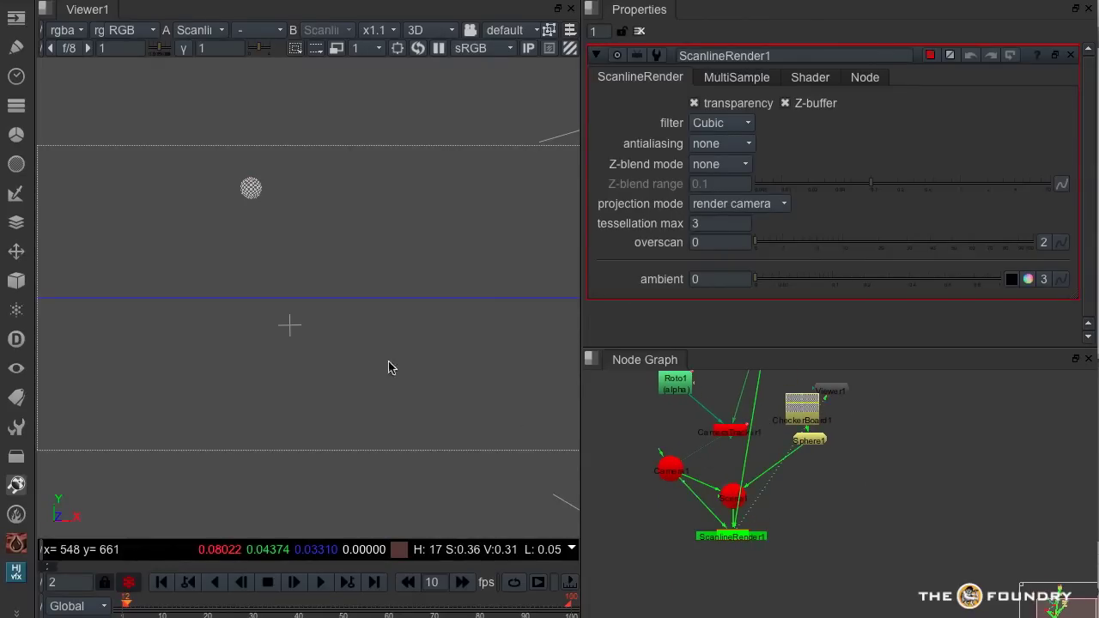